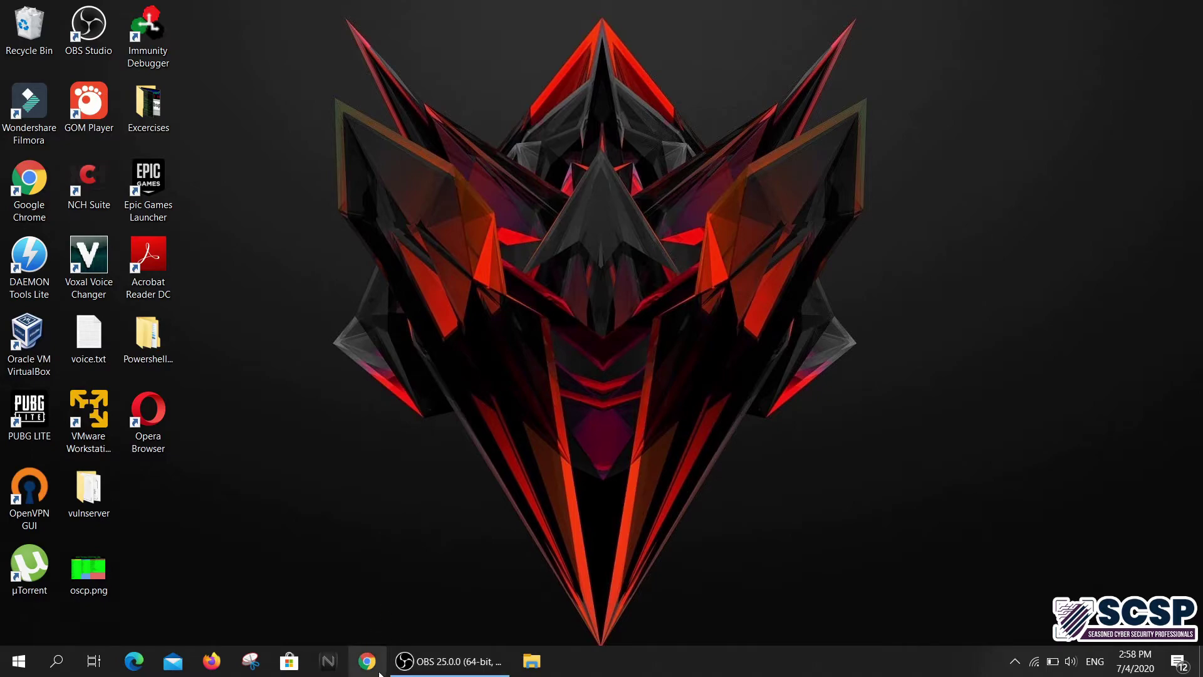
Open Chrome and go to the Google homepage
click(376, 669)
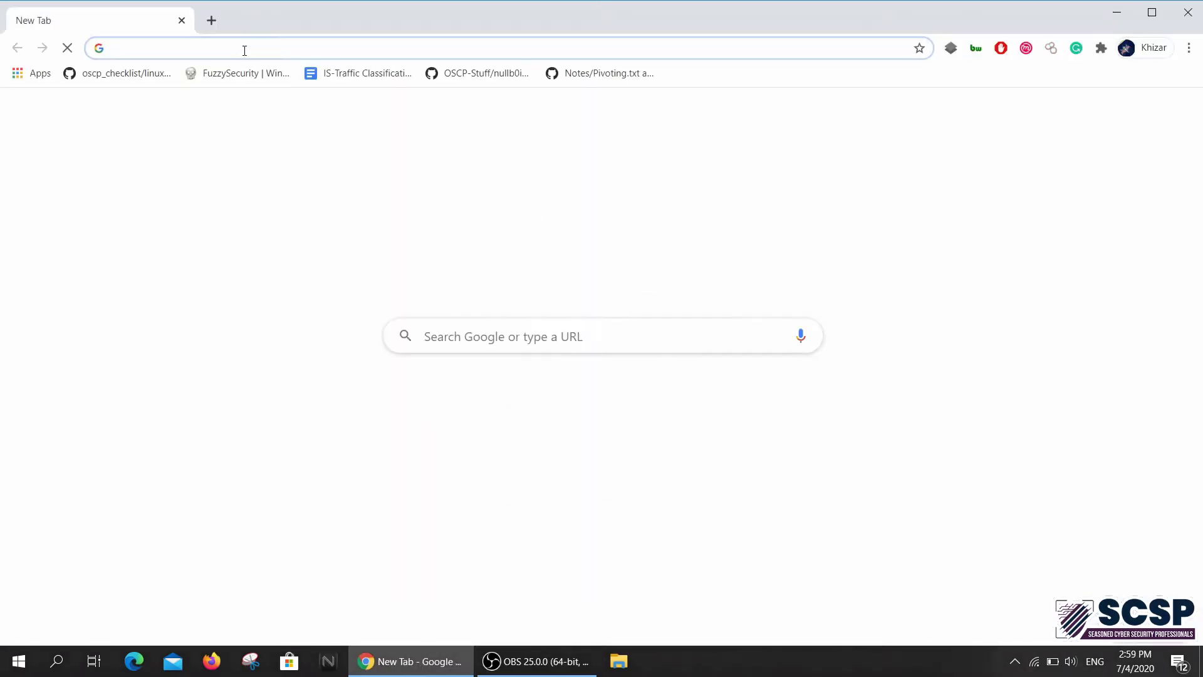
text(goo)
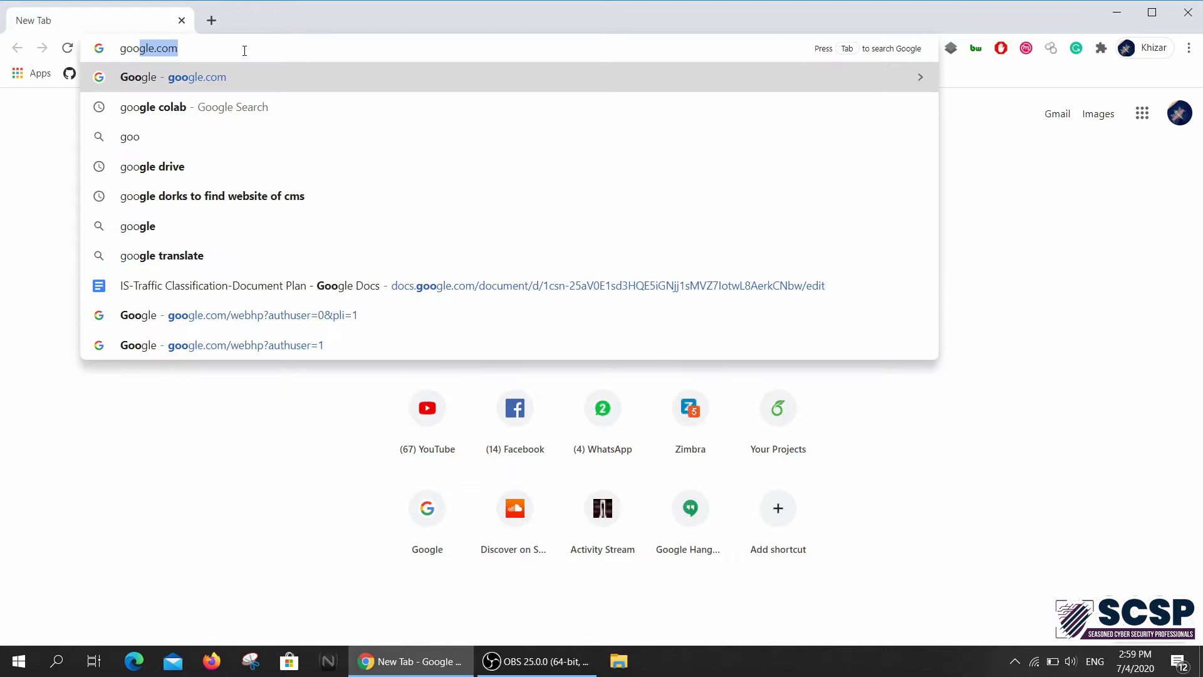
key(Return)
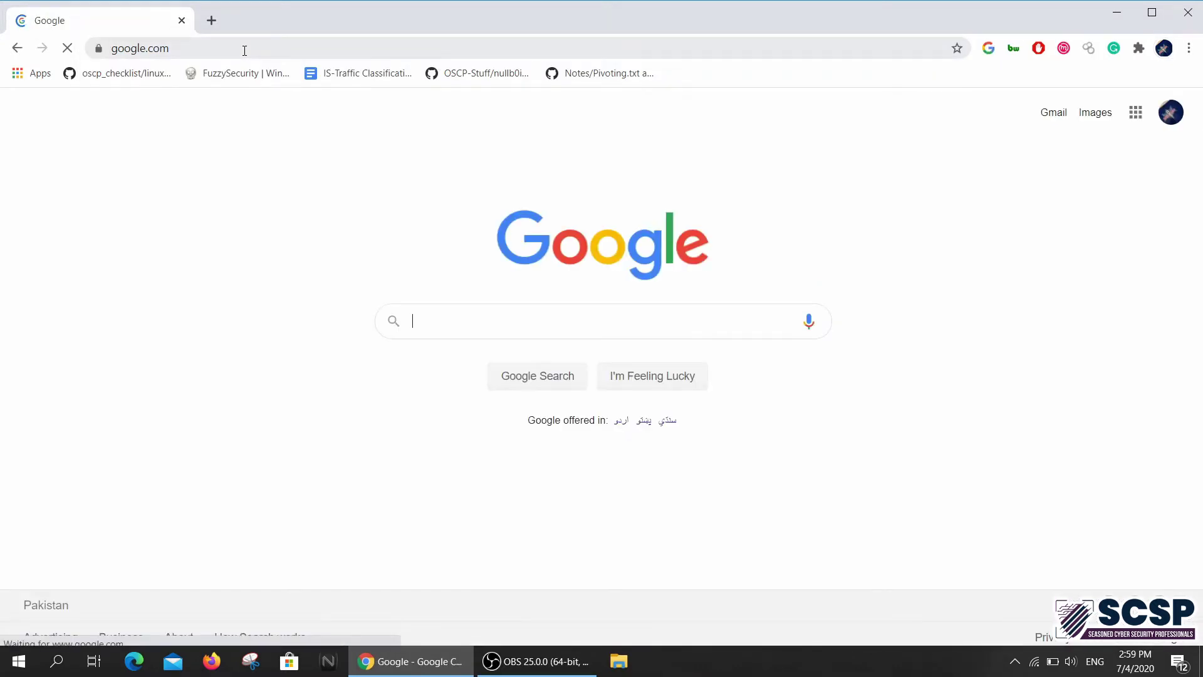
Search Google for 'have i been pwned' and open the haveibeenpwned.com result
text(have i)
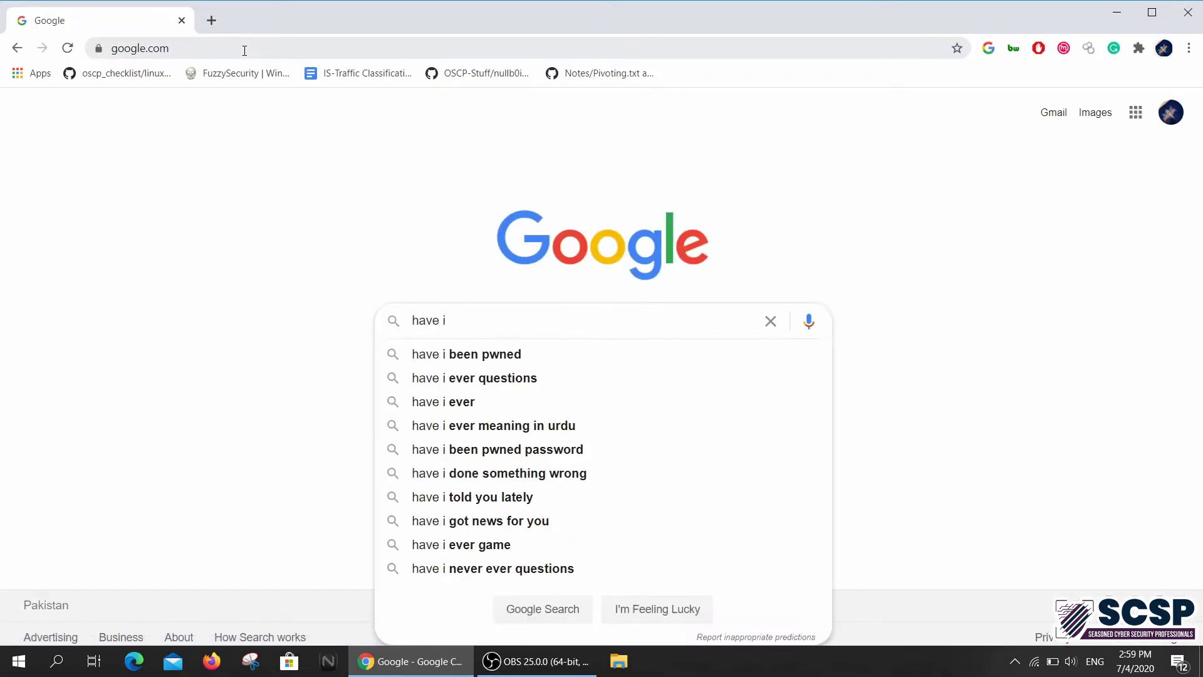
key(Down)
key(Return)
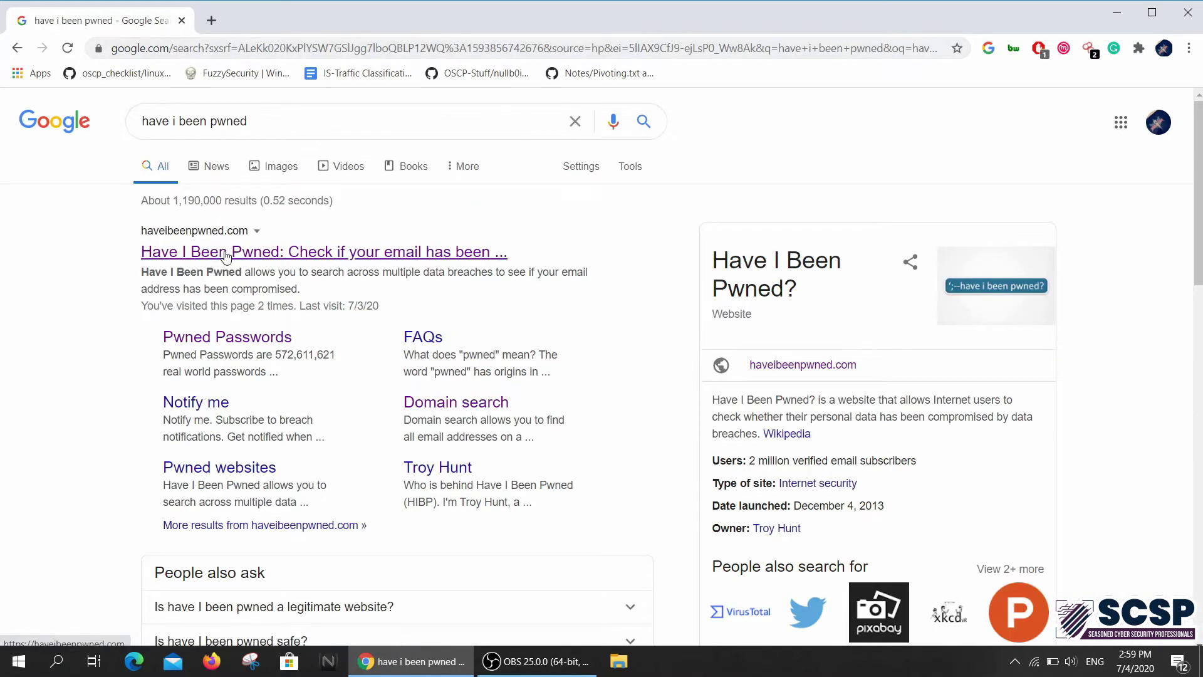
click(334, 254)
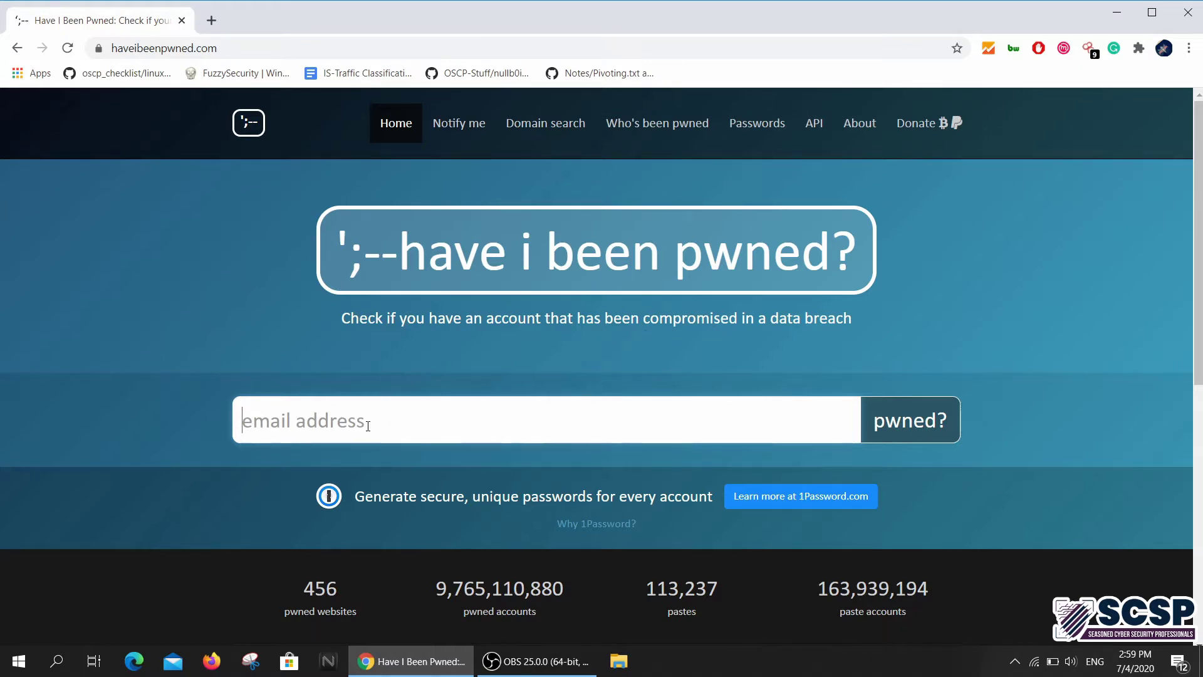
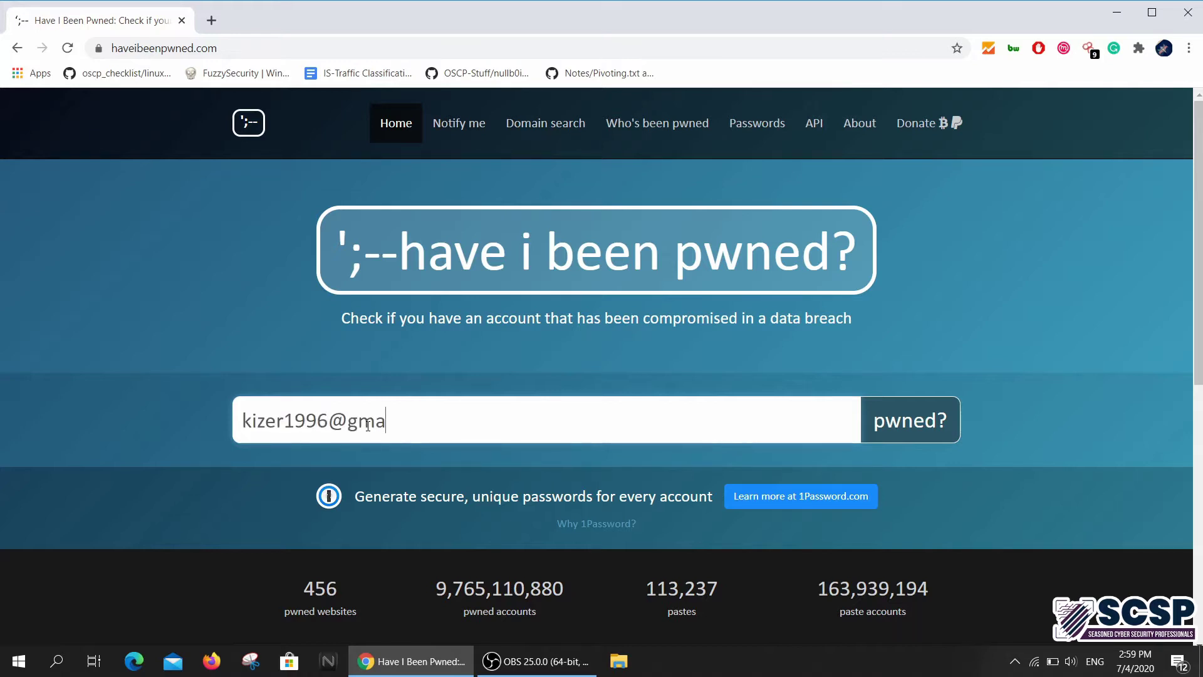
Enter the account's e-mail address and run the pwned? breach check
scroll(295, 435, down, 3)
scroll(560, 451, up, 3)
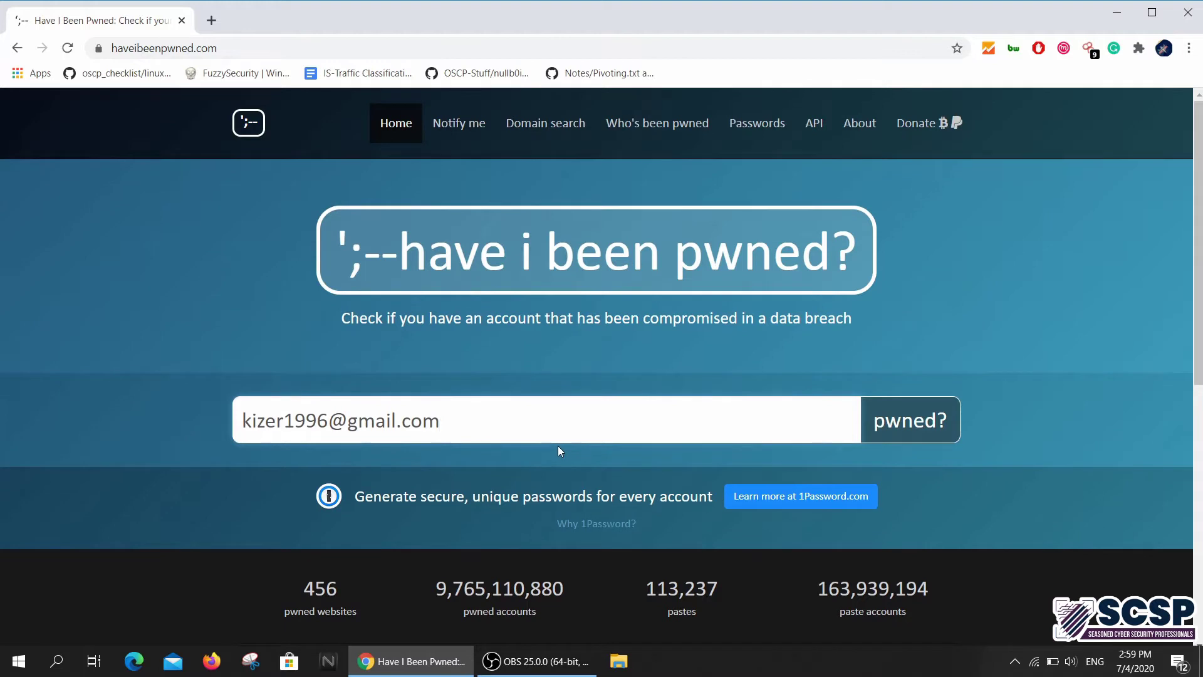
click(897, 420)
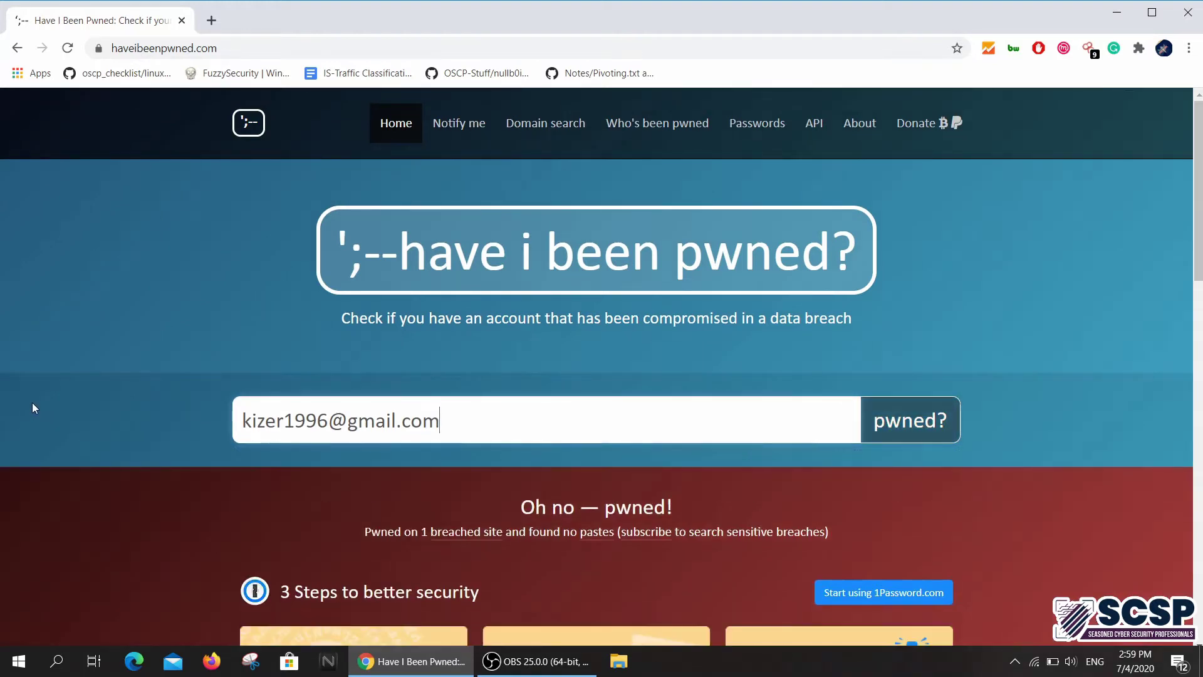
Scroll down to the MyFitnessPal breach and highlight the start of its description
scroll(215, 425, down, 1)
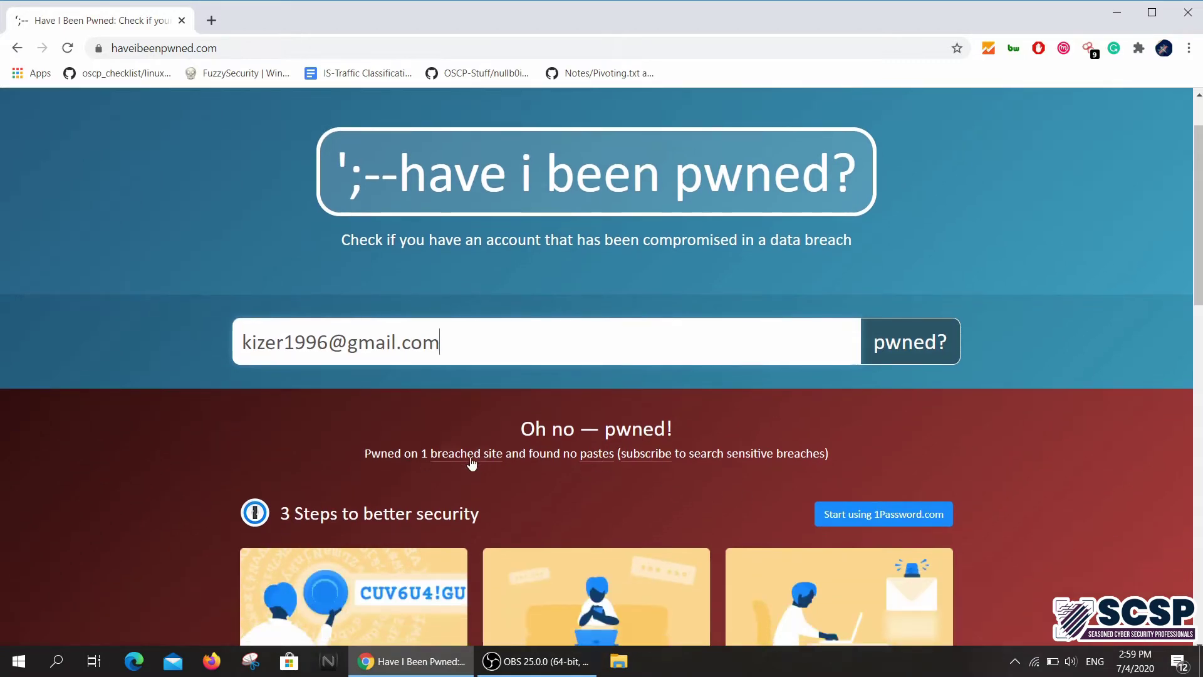
scroll(410, 488, down, 3)
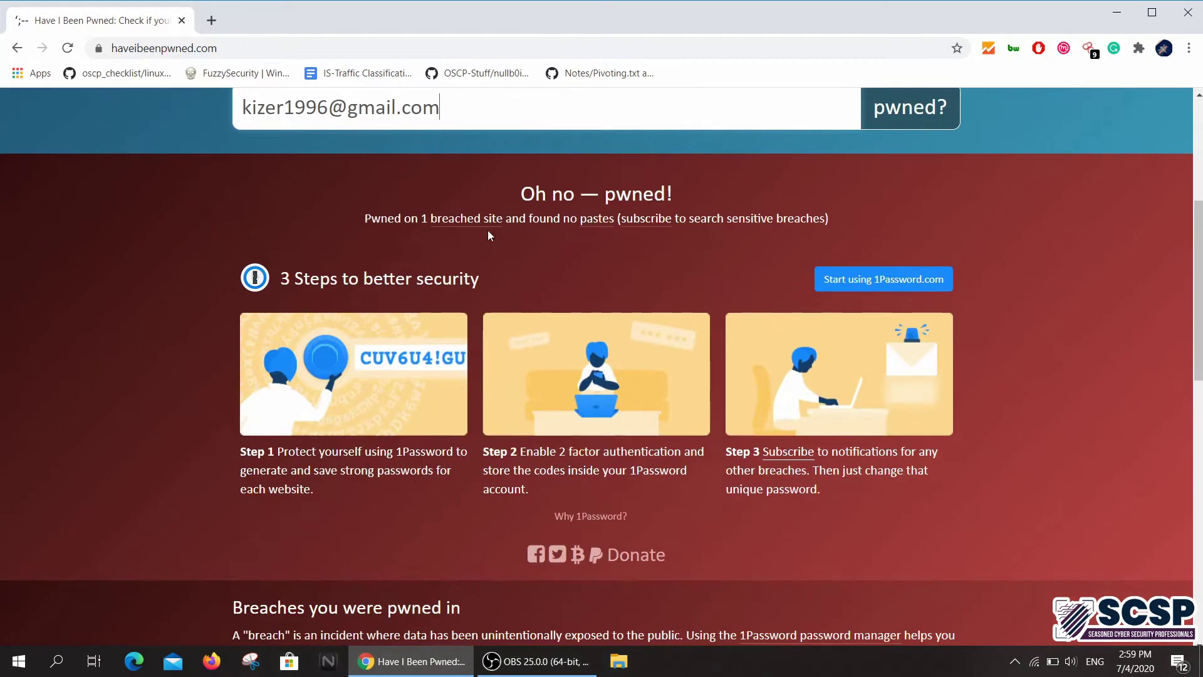
scroll(207, 493, down, 4)
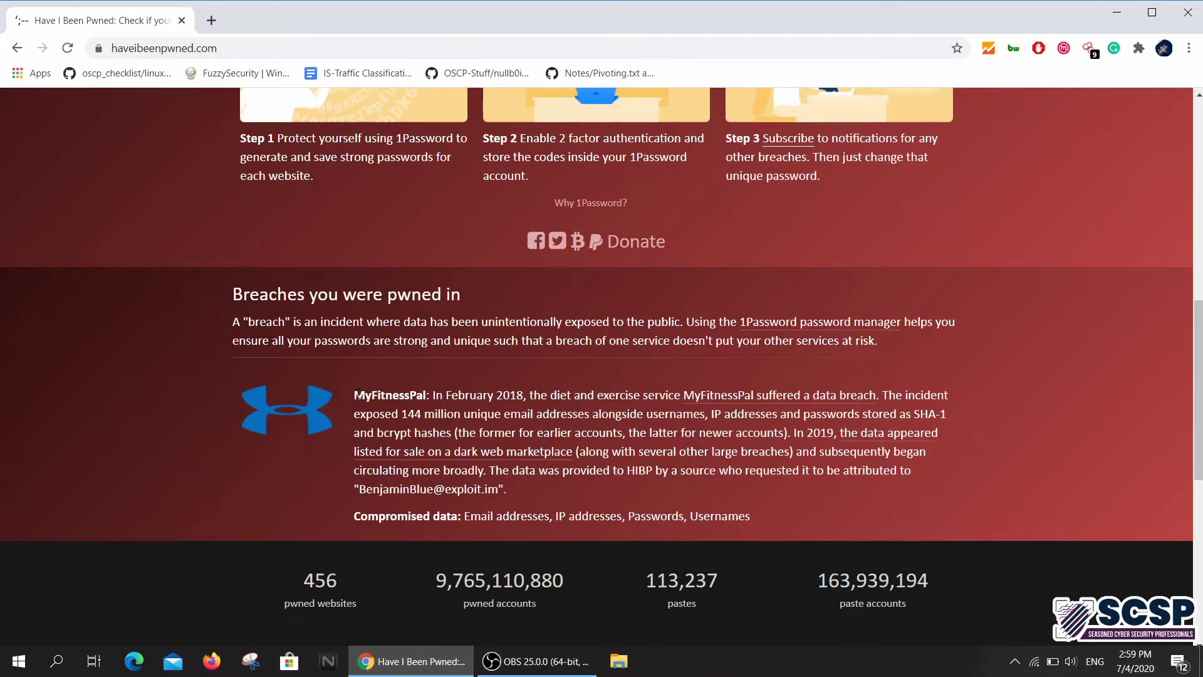
drag(356, 395, 586, 433)
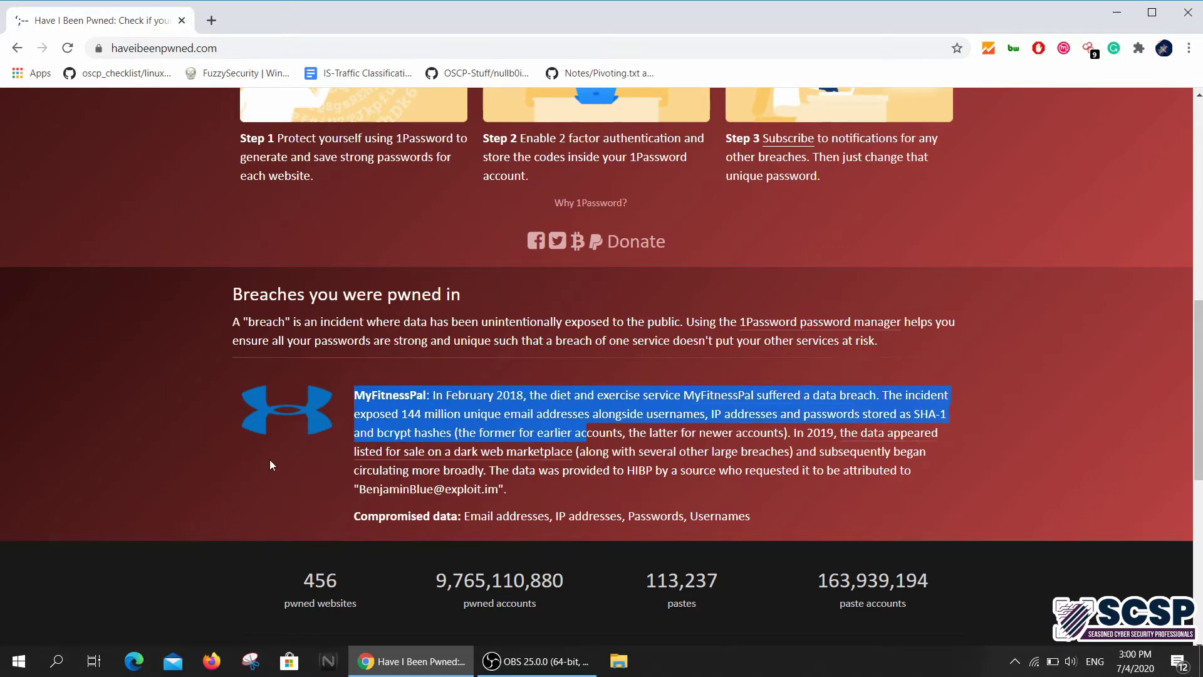
Scroll through the breach results and return to the top of the page
scroll(270, 460, down, 2)
scroll(270, 460, up, 1)
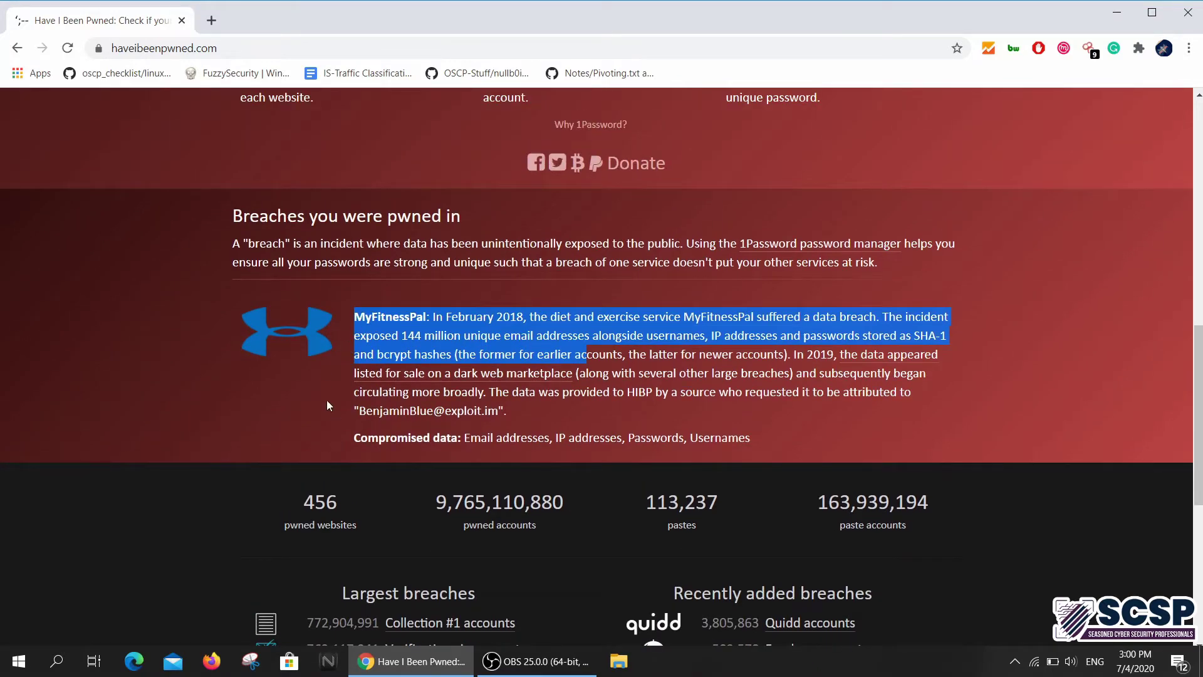
scroll(296, 393, up, 2)
scroll(524, 389, down, 3)
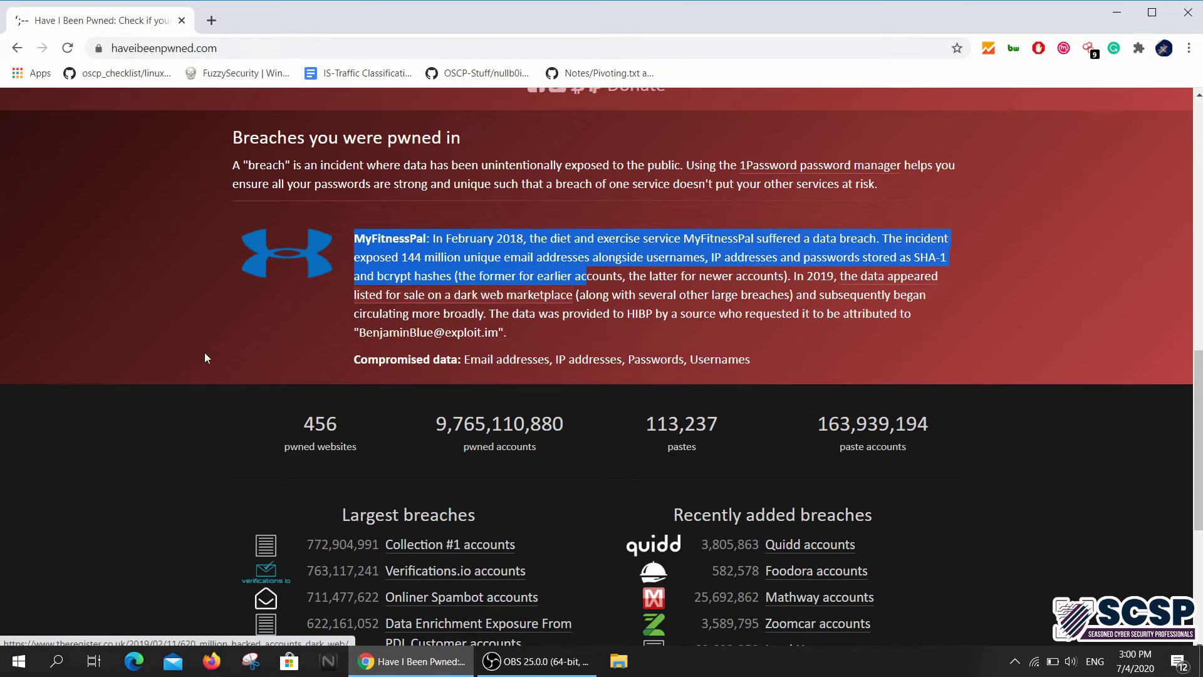
scroll(204, 358, up, 3)
scroll(238, 382, down, 4)
scroll(253, 396, up, 5)
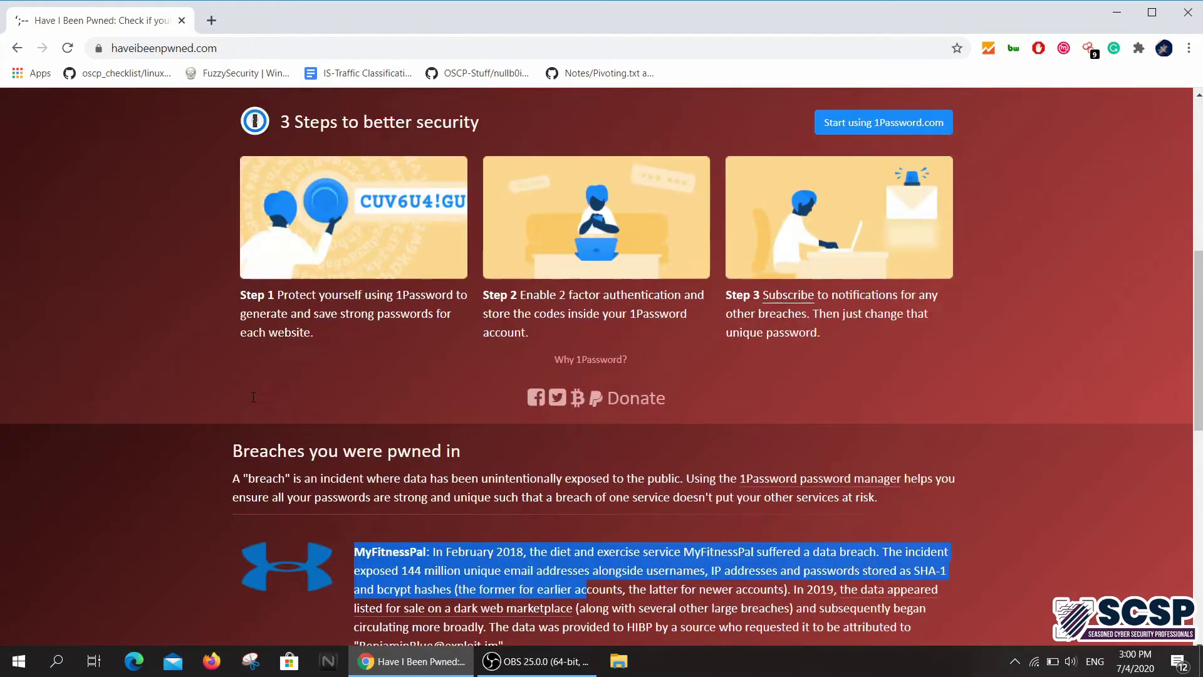
scroll(252, 397, up, 7)
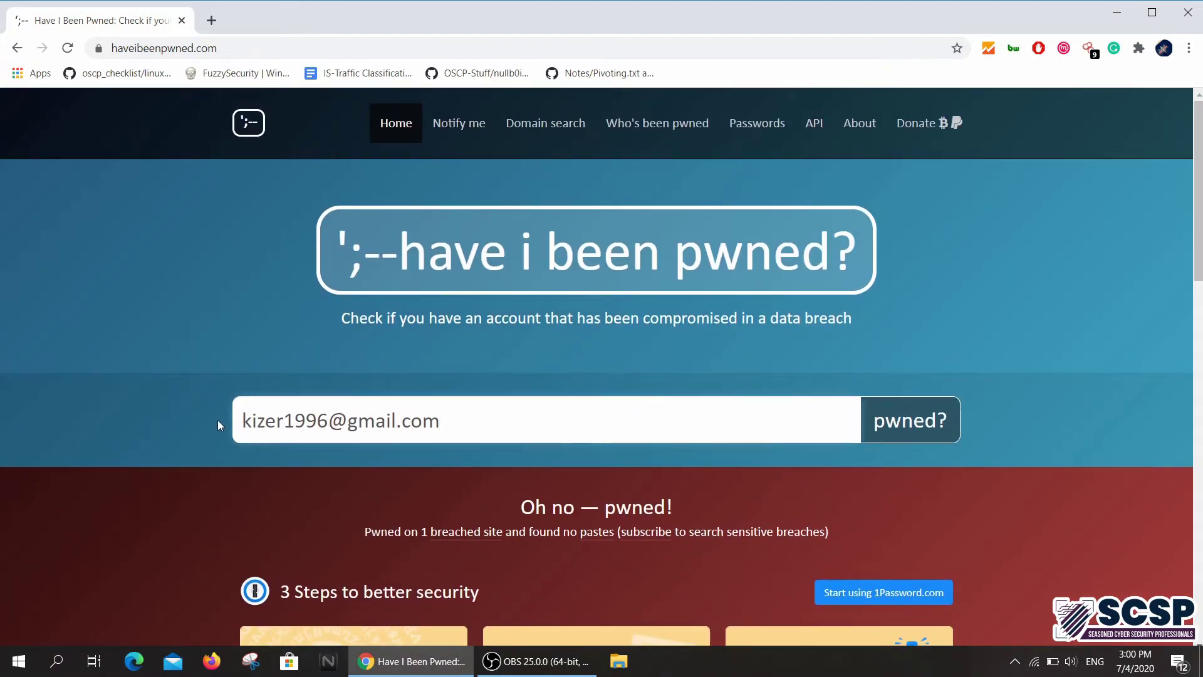
scroll(217, 425, down, 10)
scroll(217, 425, up, 5)
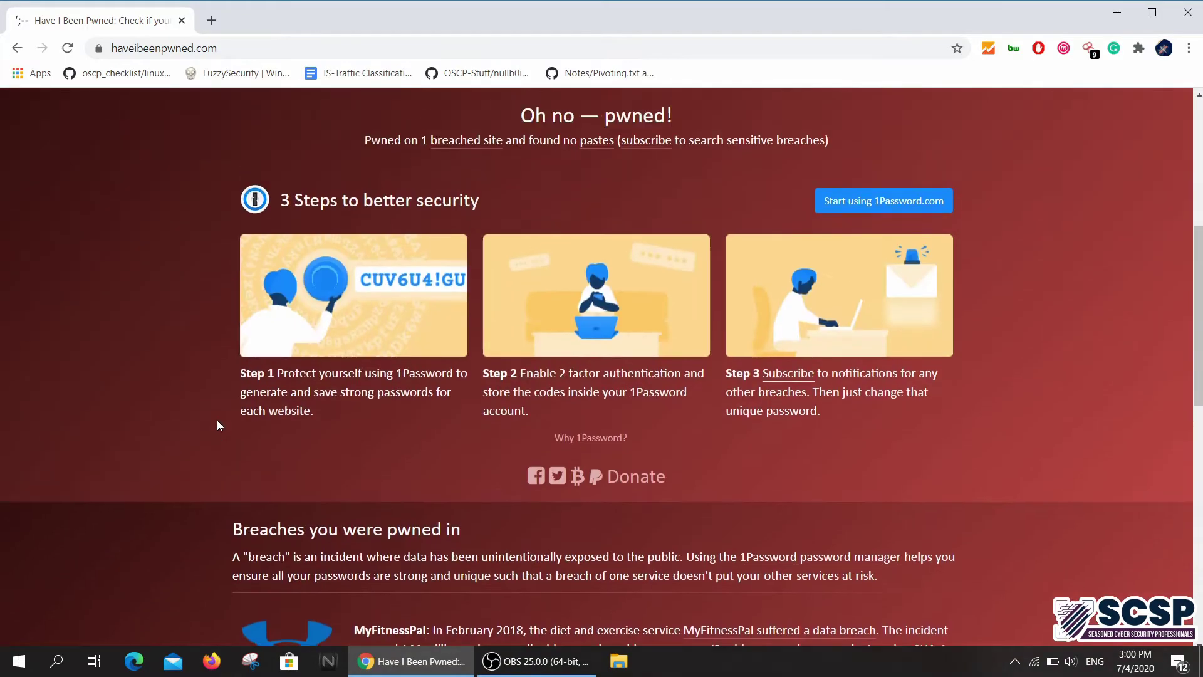
scroll(218, 426, down, 5)
scroll(218, 426, up, 11)
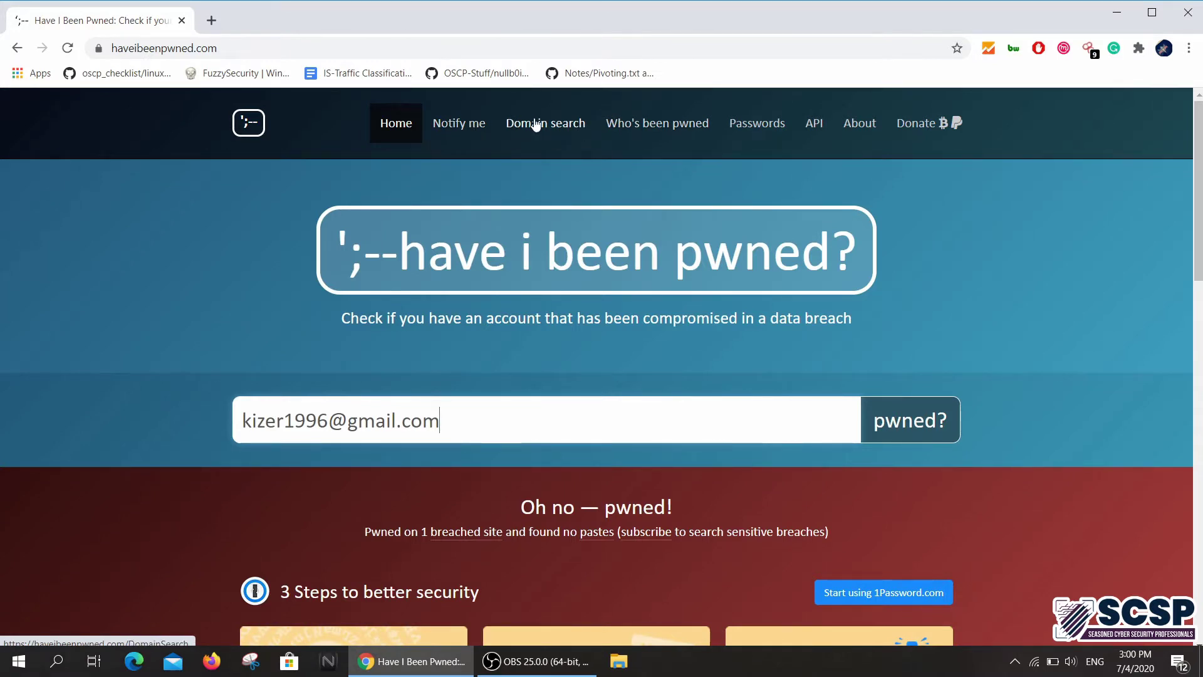
On the Domain search page, choose dropbox.com as the domain name
click(556, 132)
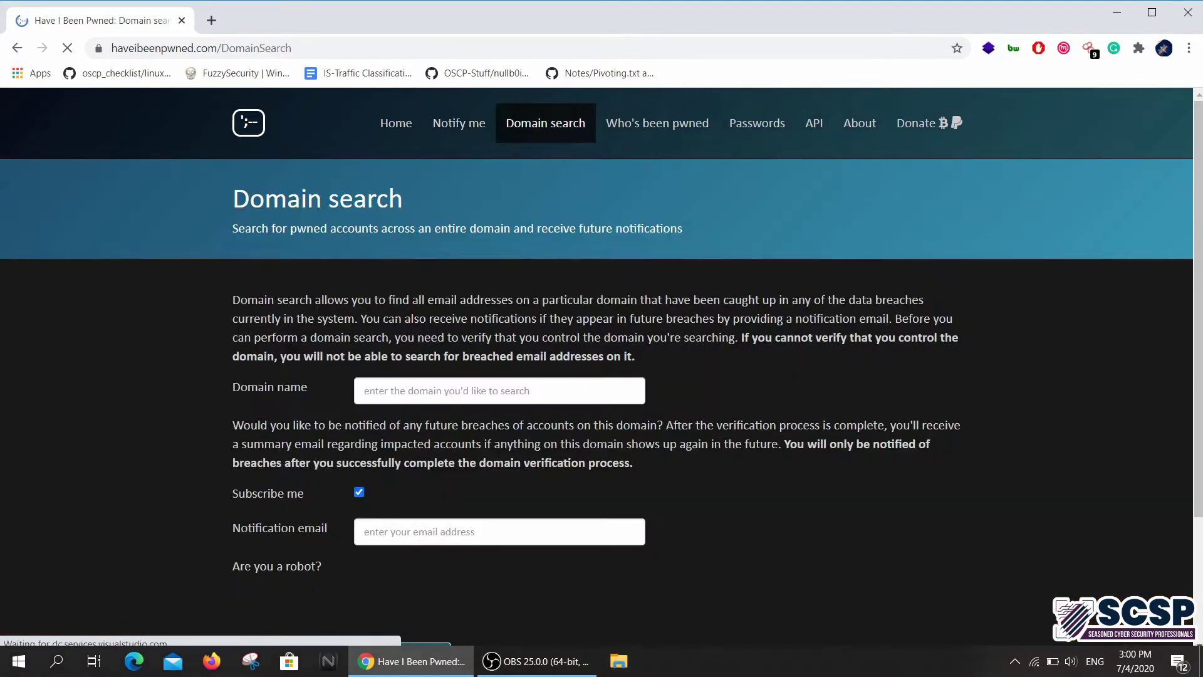
click(411, 392)
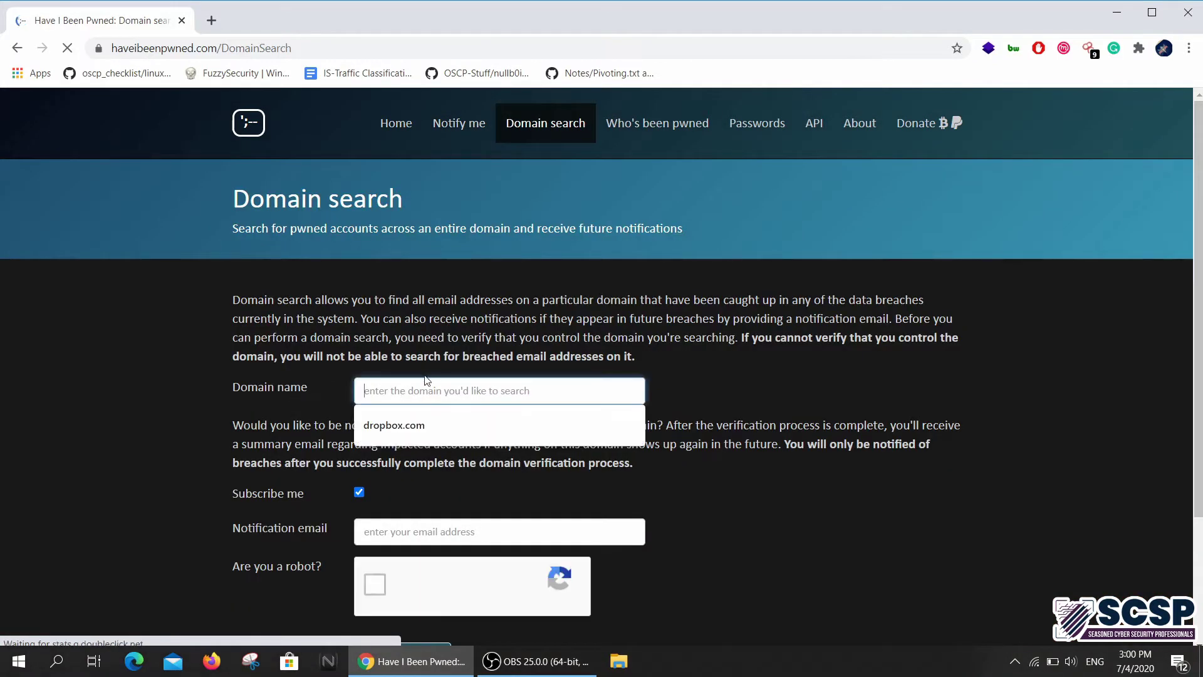
click(414, 426)
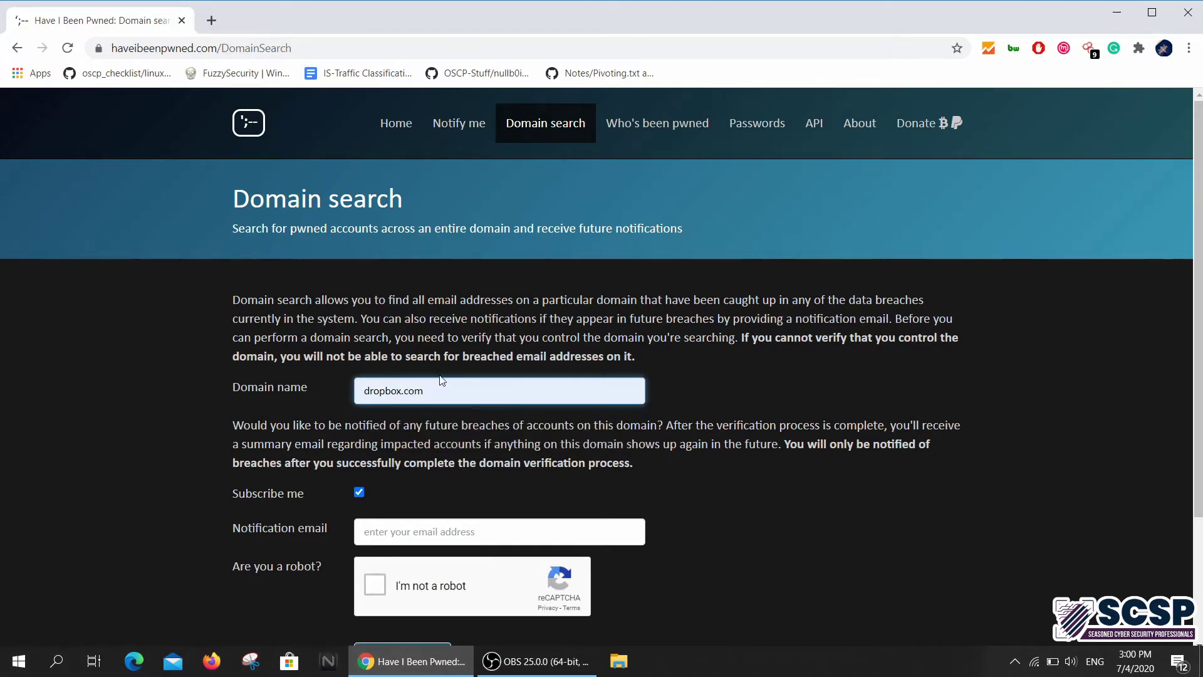
Untick Subscribe me and pass the I'm not a robot check
scroll(440, 384, down, 3)
scroll(357, 403, up, 3)
scroll(440, 400, down, 3)
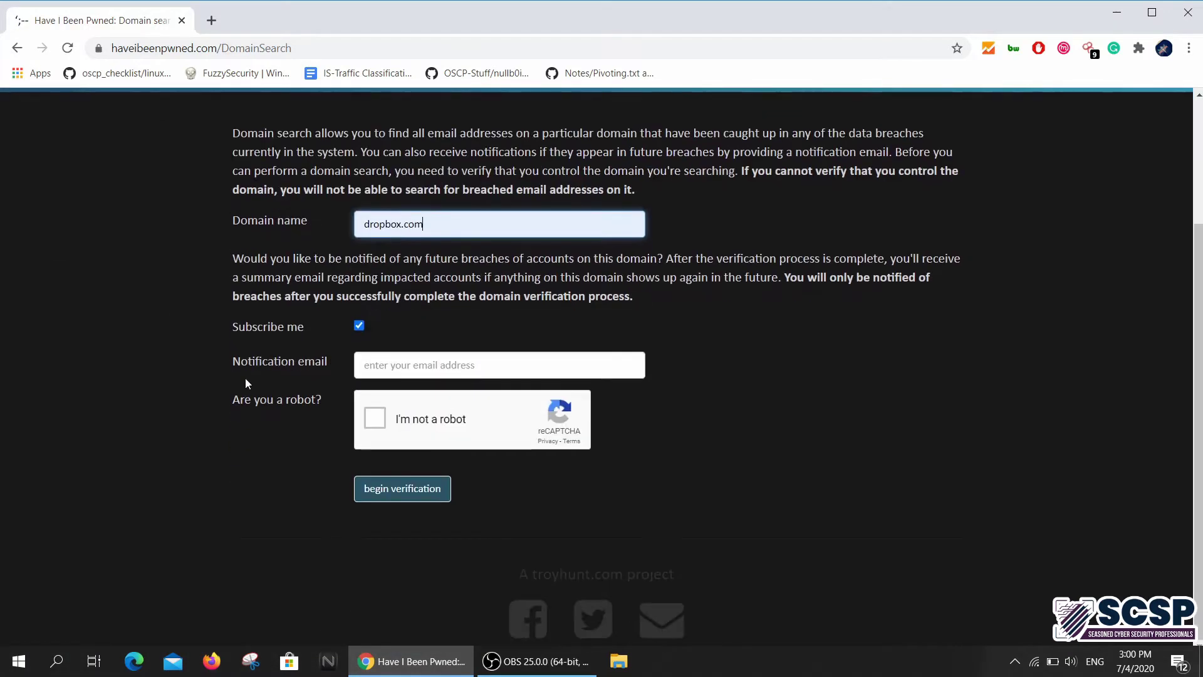
click(355, 323)
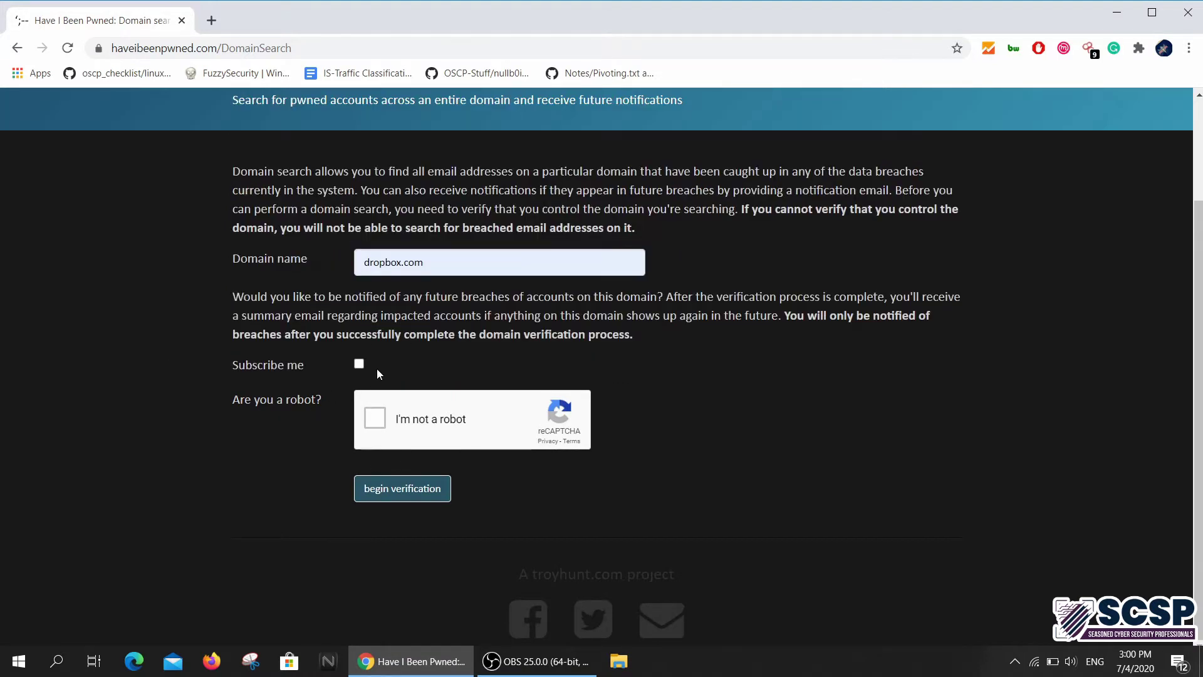
click(374, 417)
scroll(185, 351, up, 2)
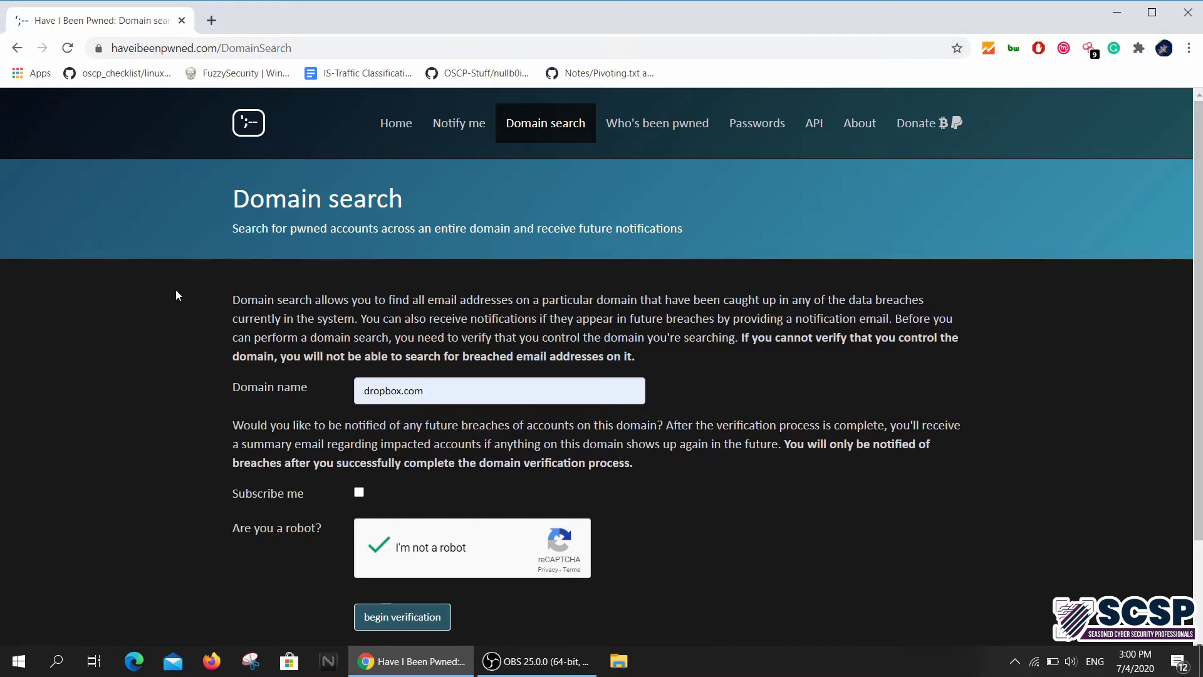
scroll(181, 315, down, 2)
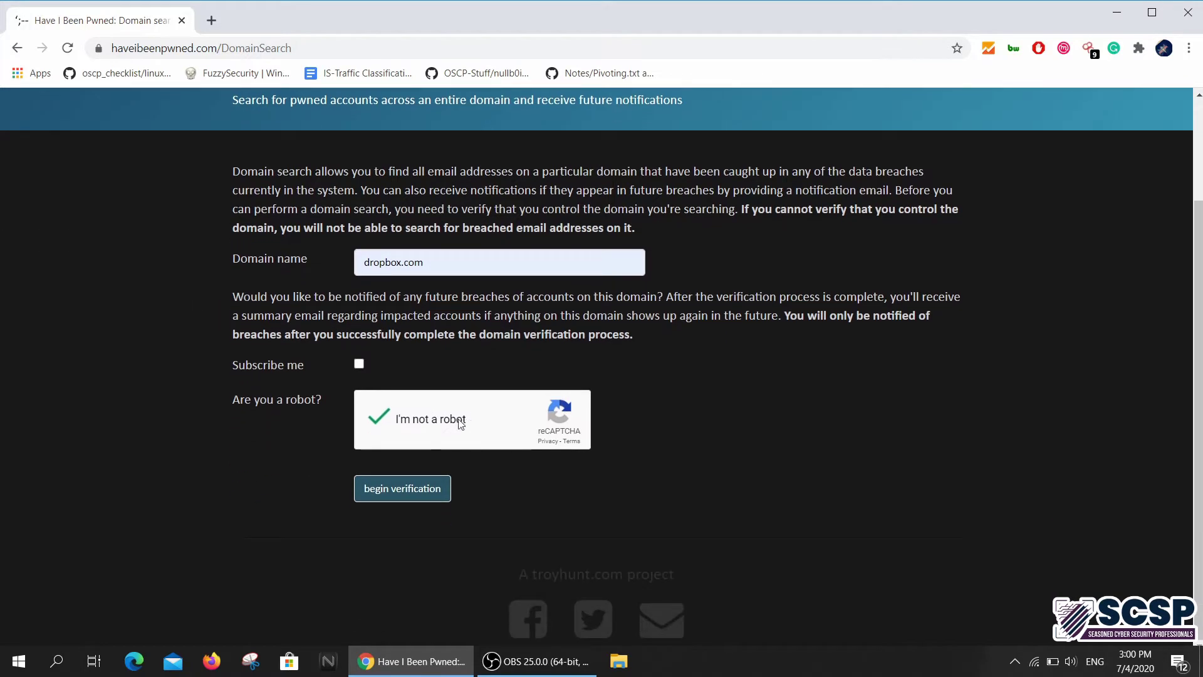
click(398, 501)
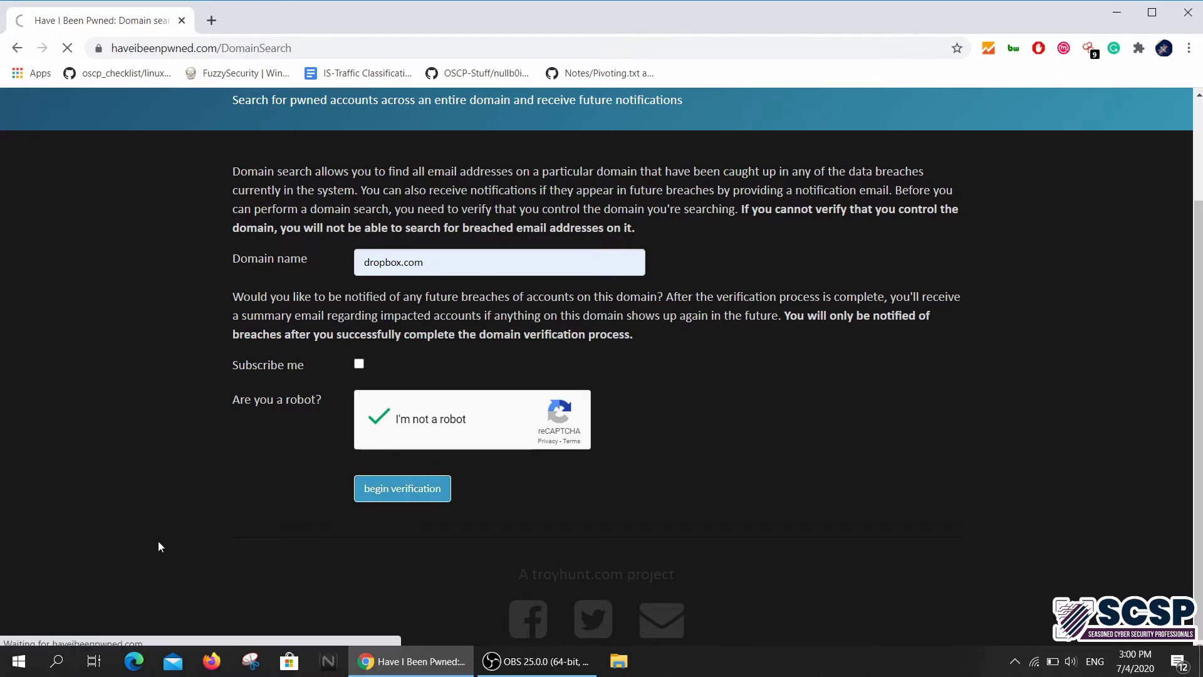
scroll(151, 470, down, 3)
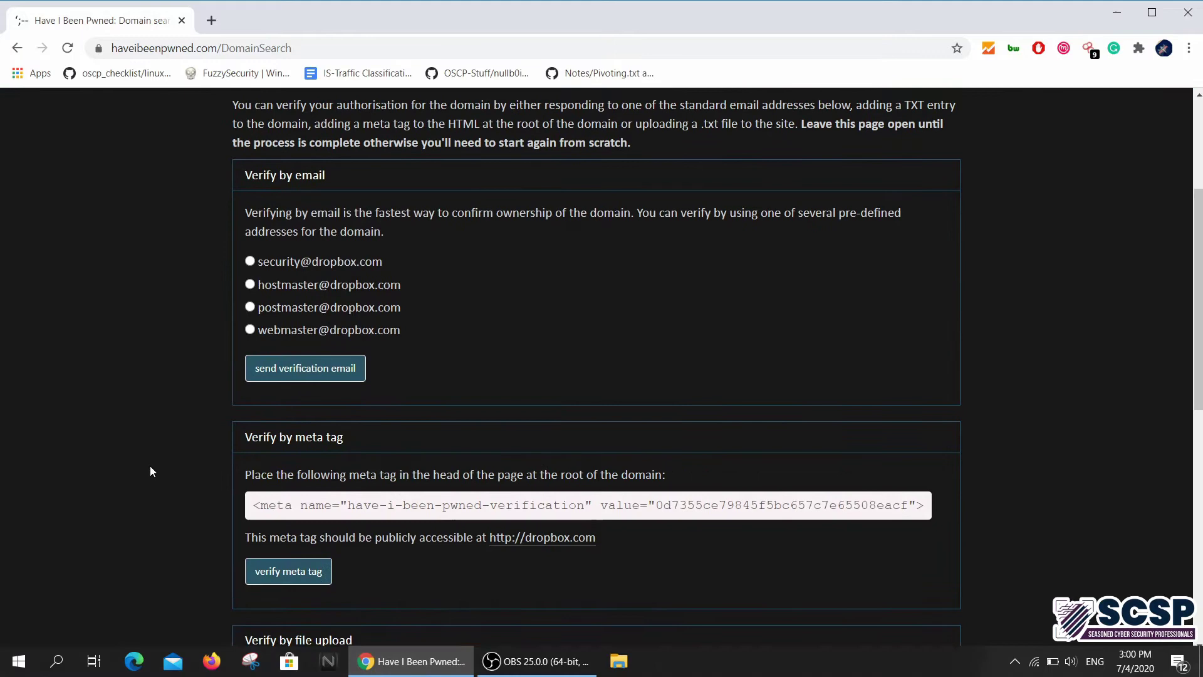
scroll(150, 471, up, 3)
scroll(151, 471, down, 10)
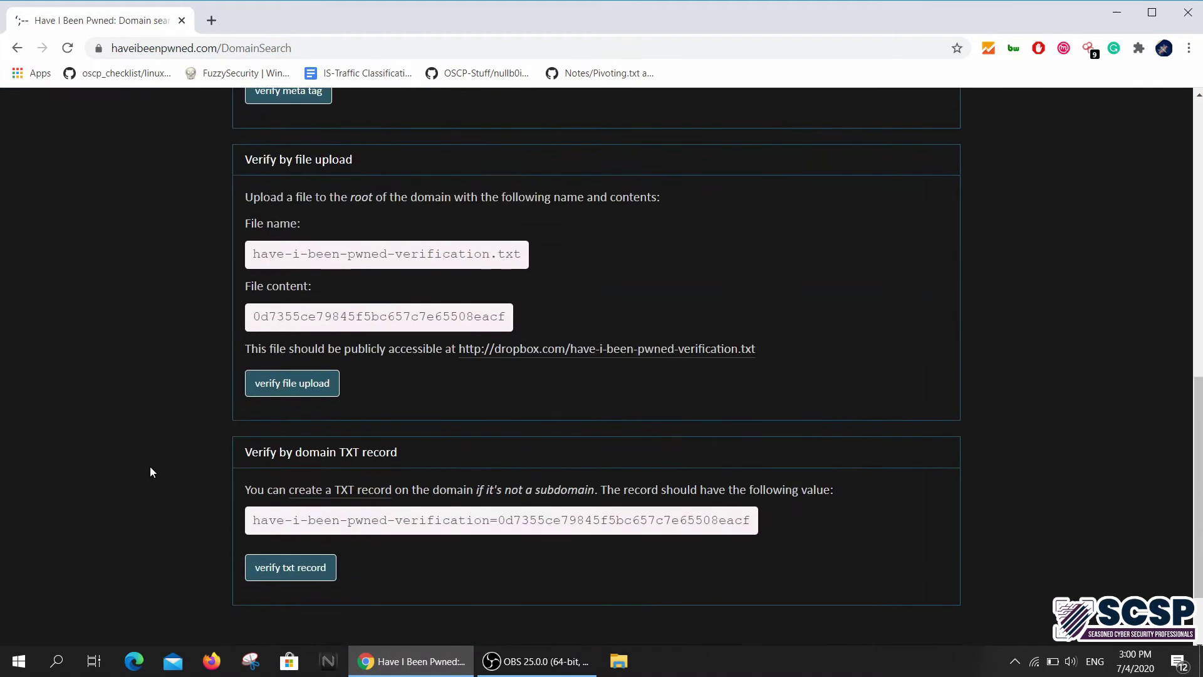
scroll(150, 471, up, 10)
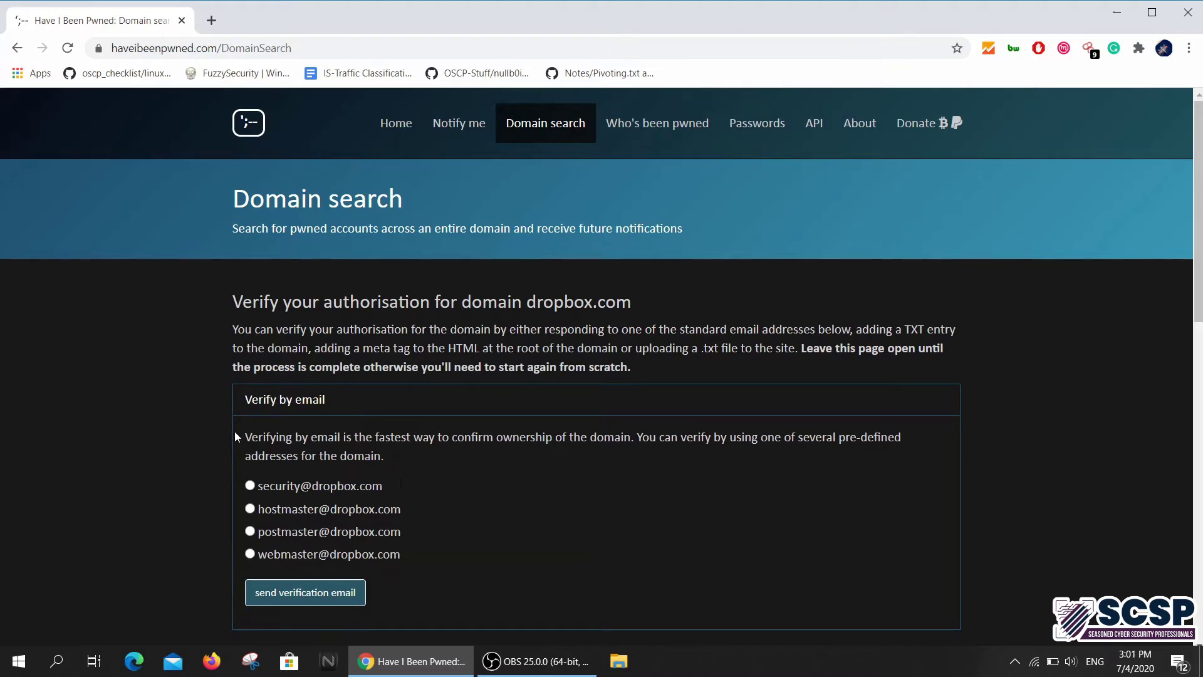
scroll(402, 350, down, 5)
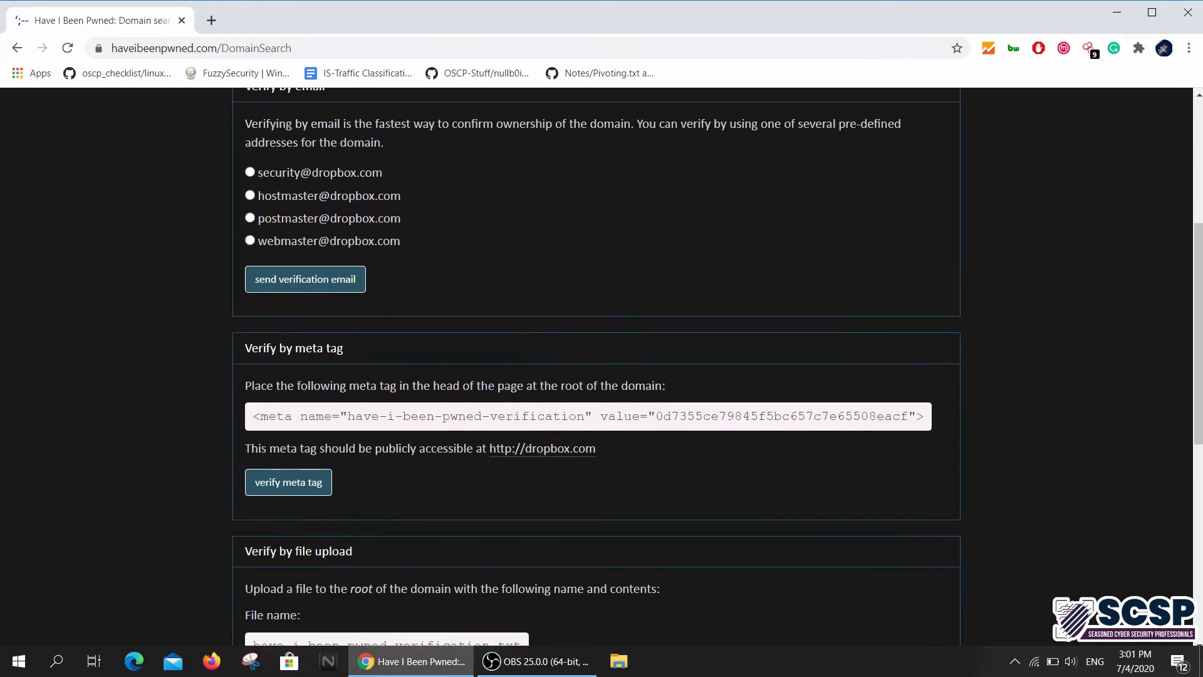
scroll(457, 411, up, 4)
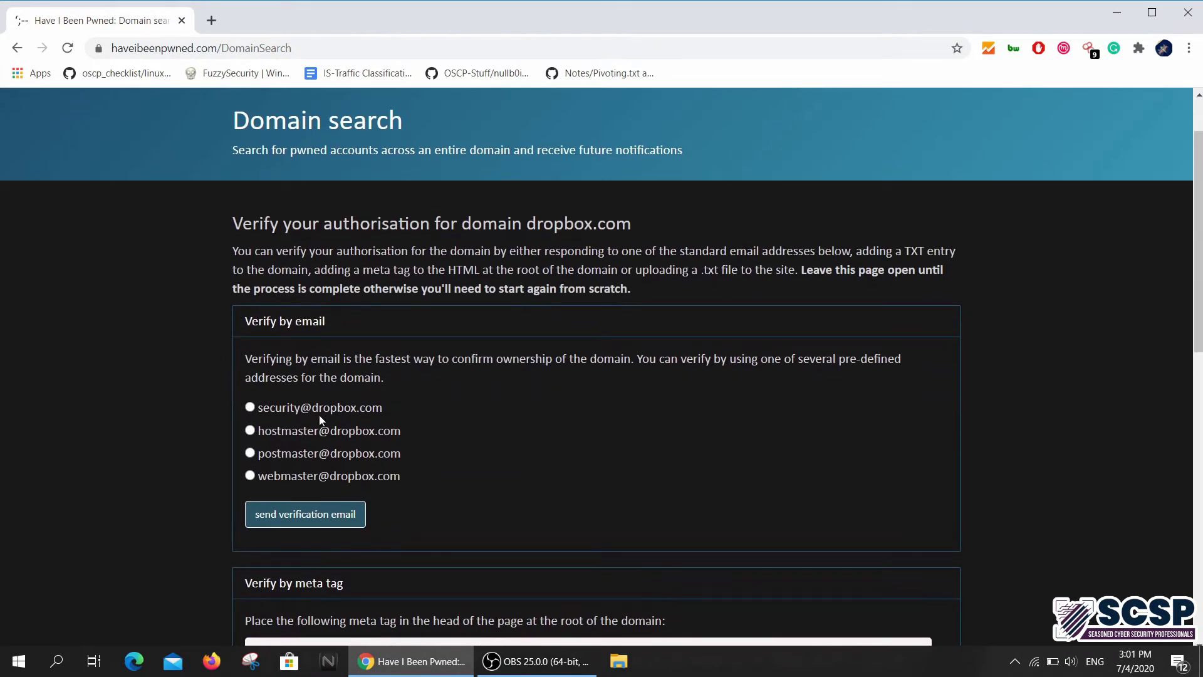
scroll(199, 450, down, 12)
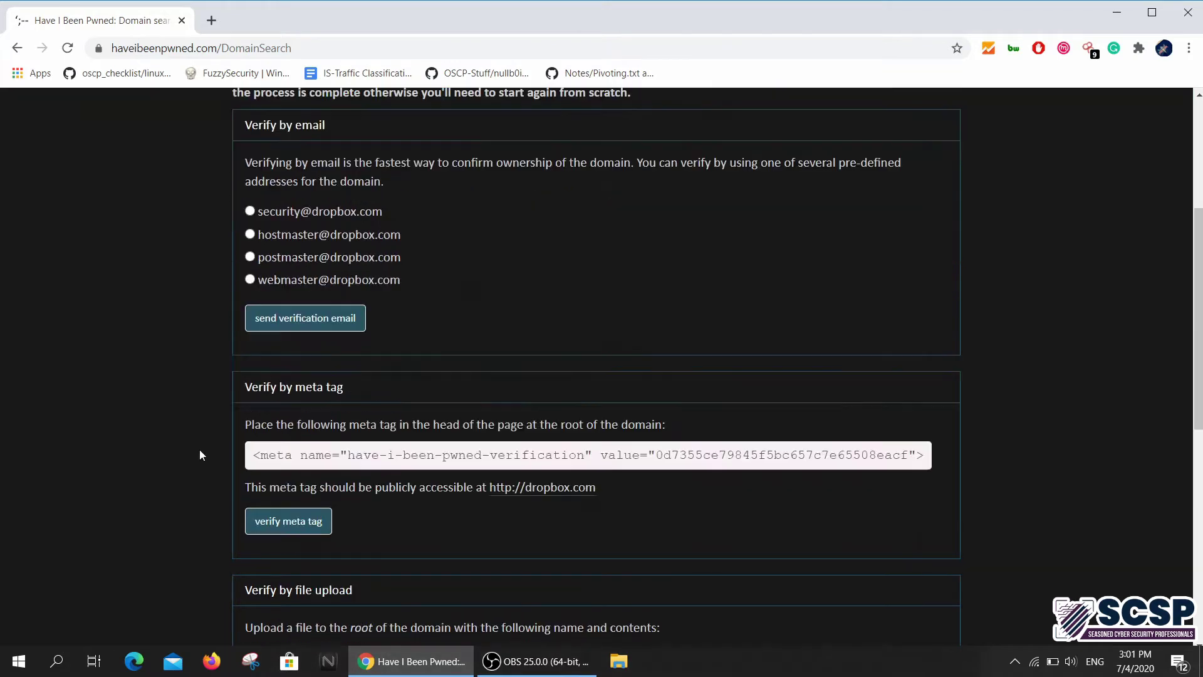
scroll(201, 455, up, 13)
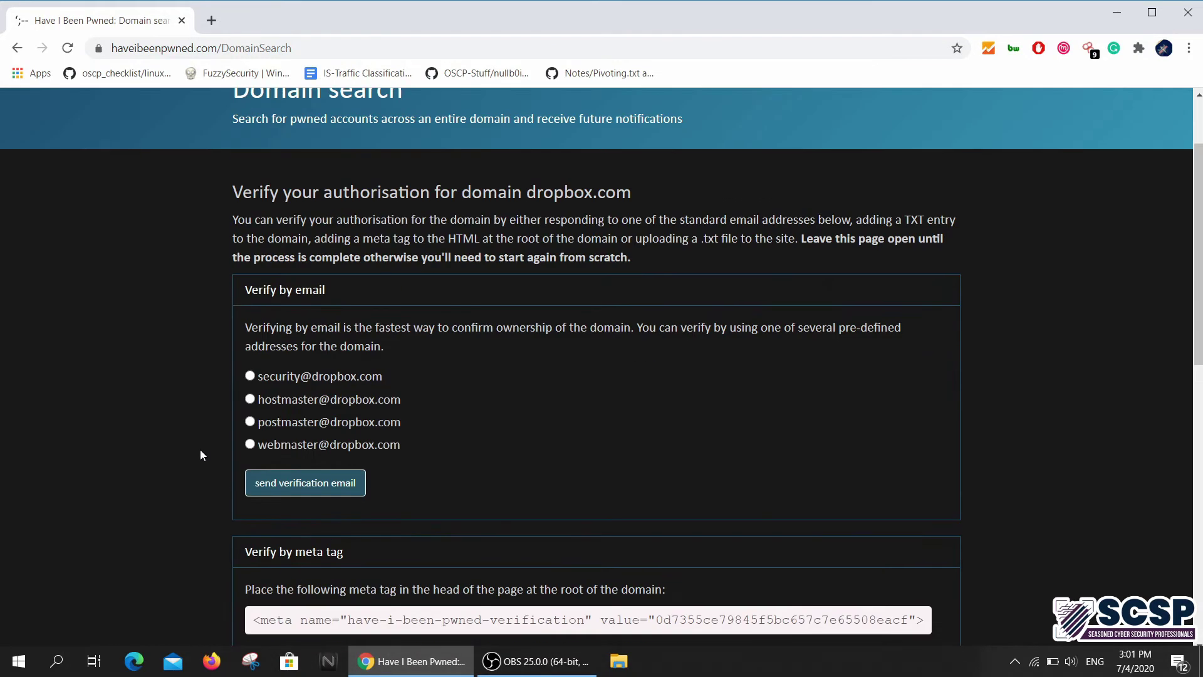
scroll(201, 451, down, 4)
scroll(200, 451, up, 5)
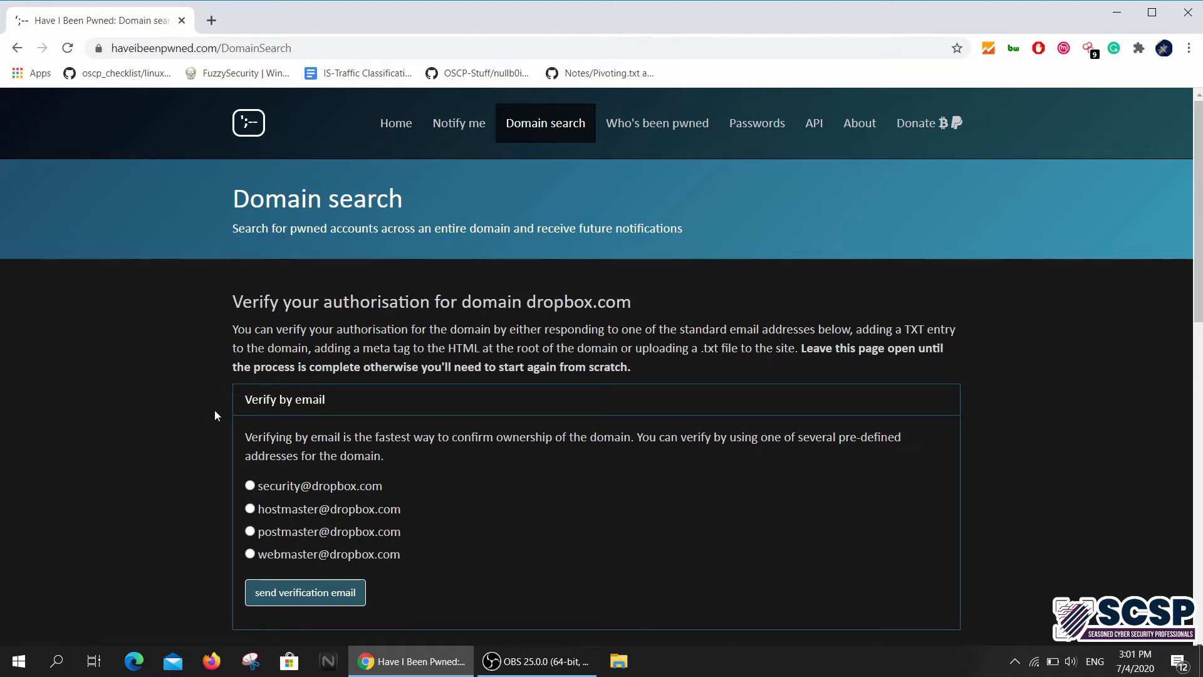
scroll(112, 443, down, 15)
scroll(113, 442, up, 15)
scroll(111, 442, down, 12)
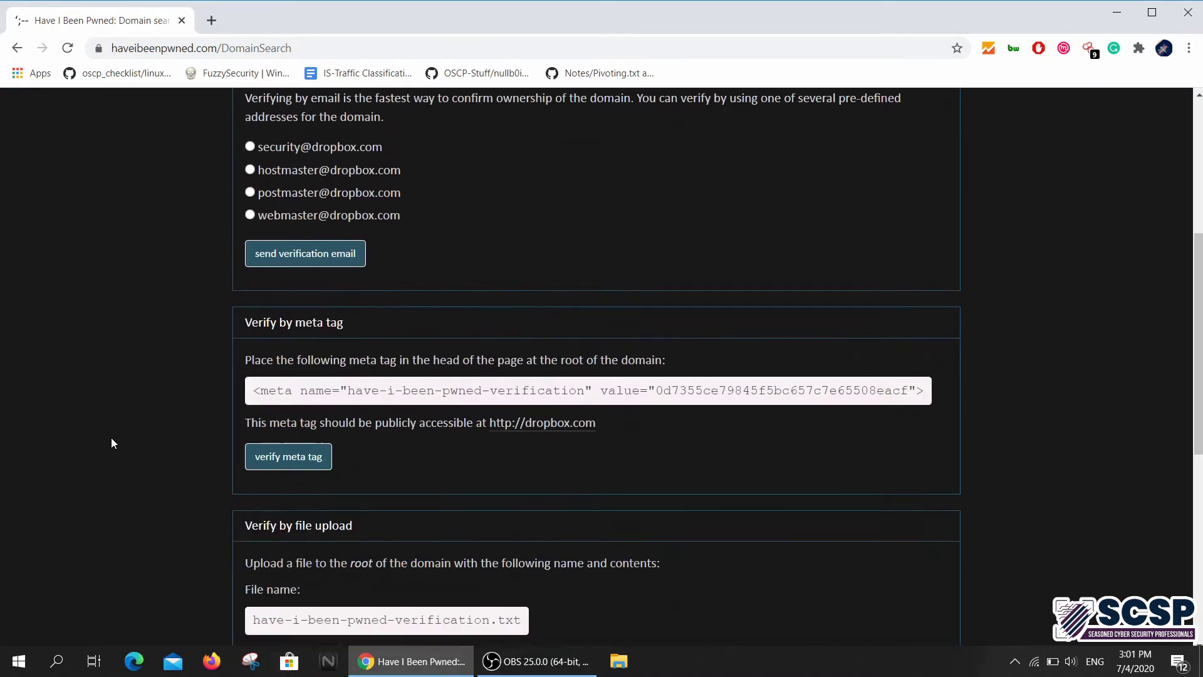
scroll(111, 443, up, 13)
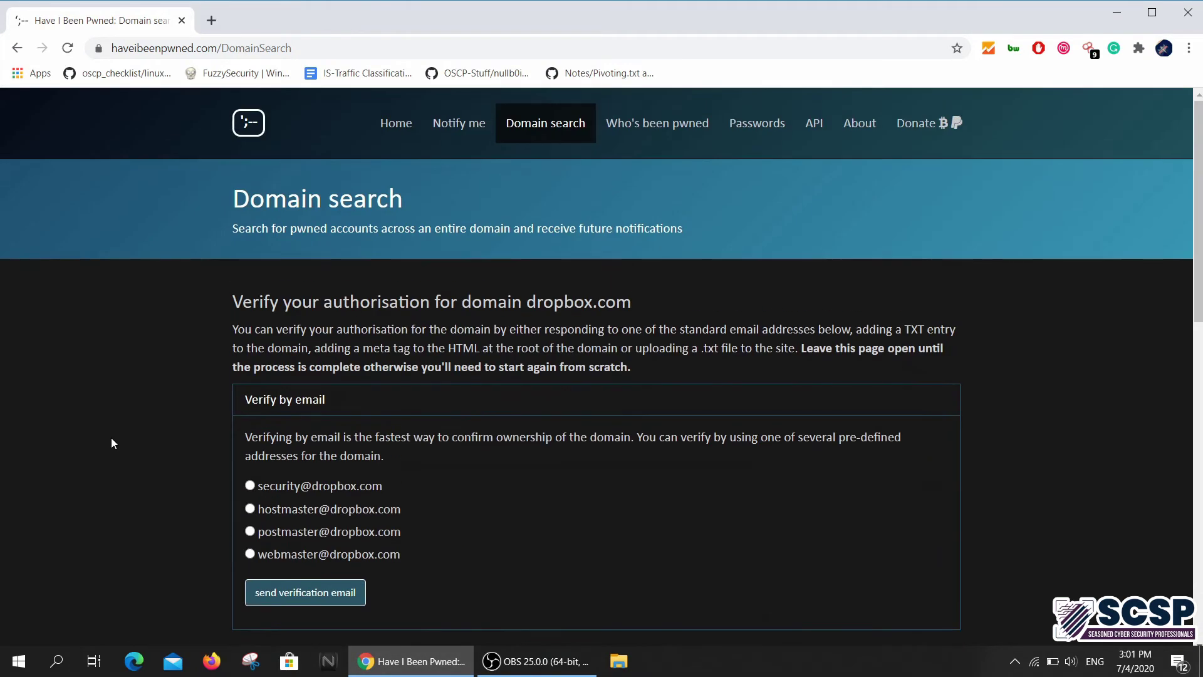
scroll(217, 503, down, 6)
scroll(114, 376, up, 6)
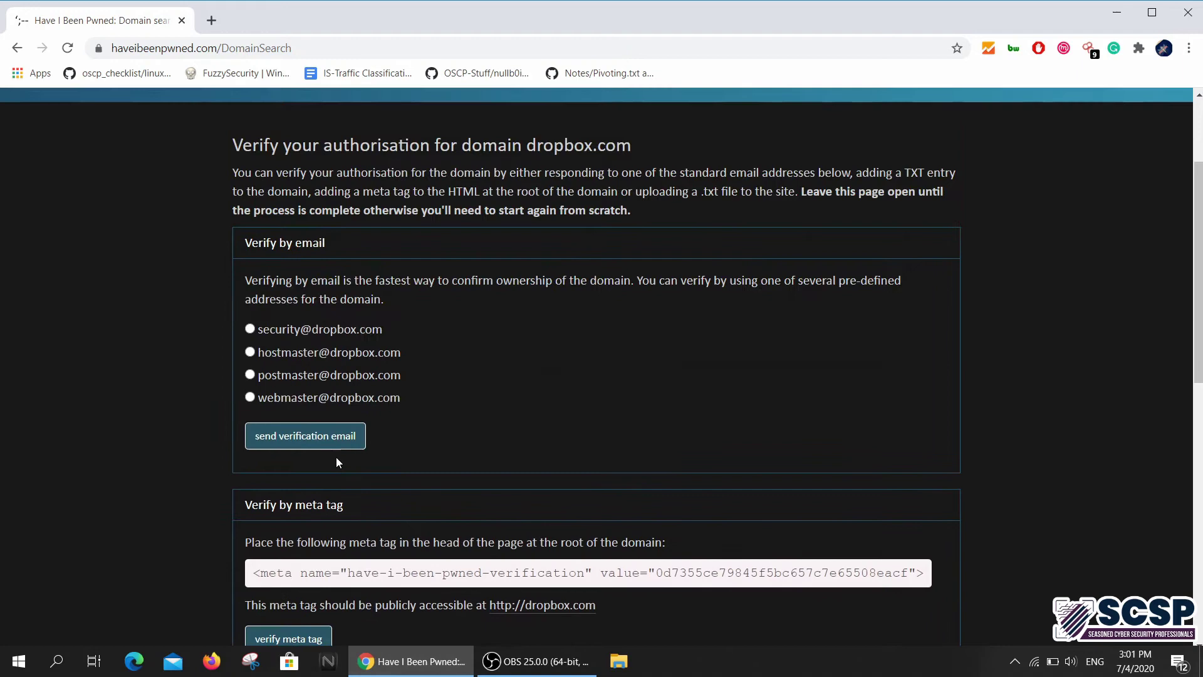
scroll(157, 307, down, 12)
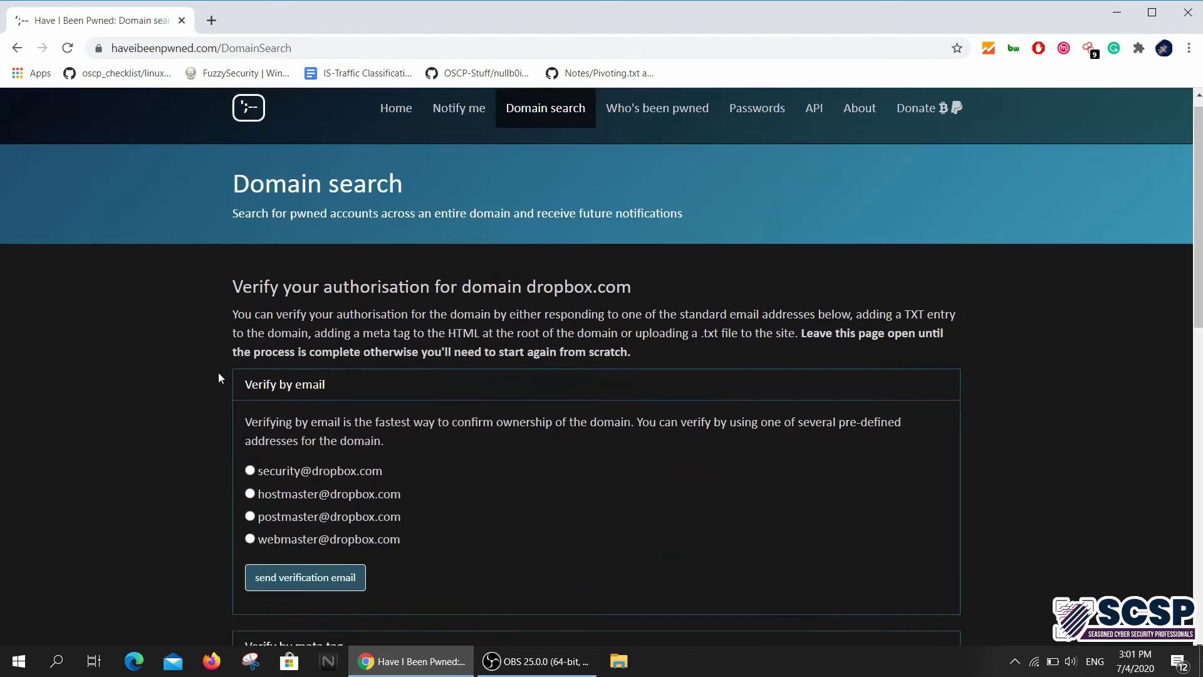
scroll(219, 378, up, 12)
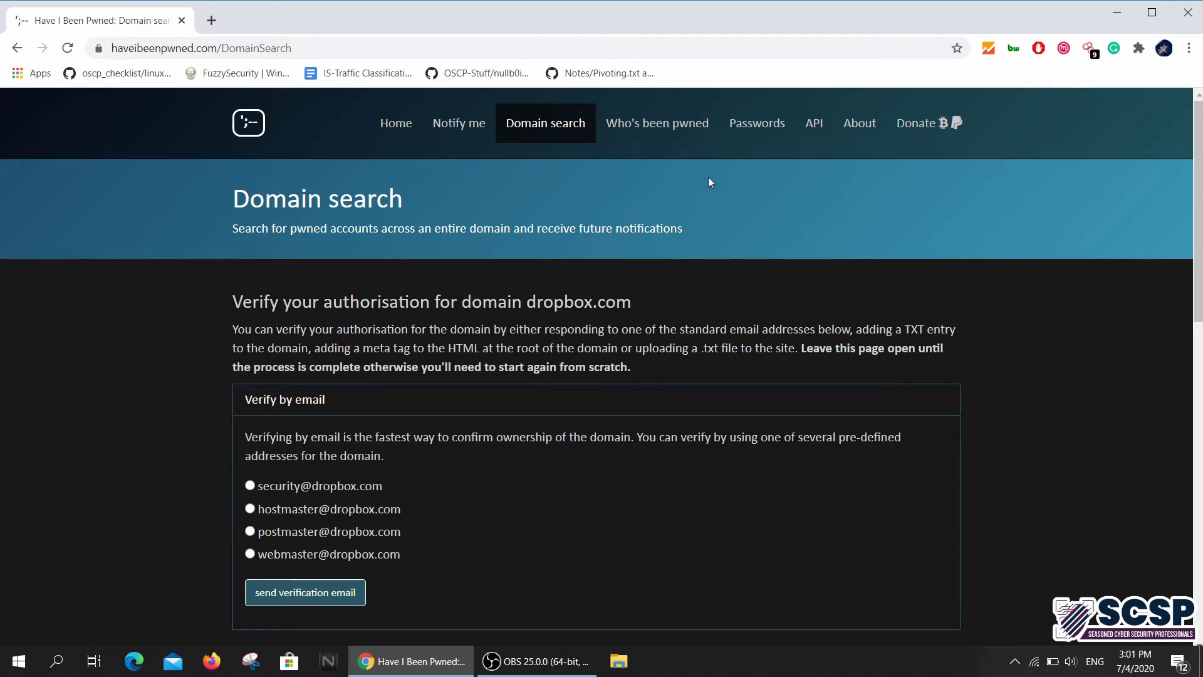
scroll(141, 532, down, 10)
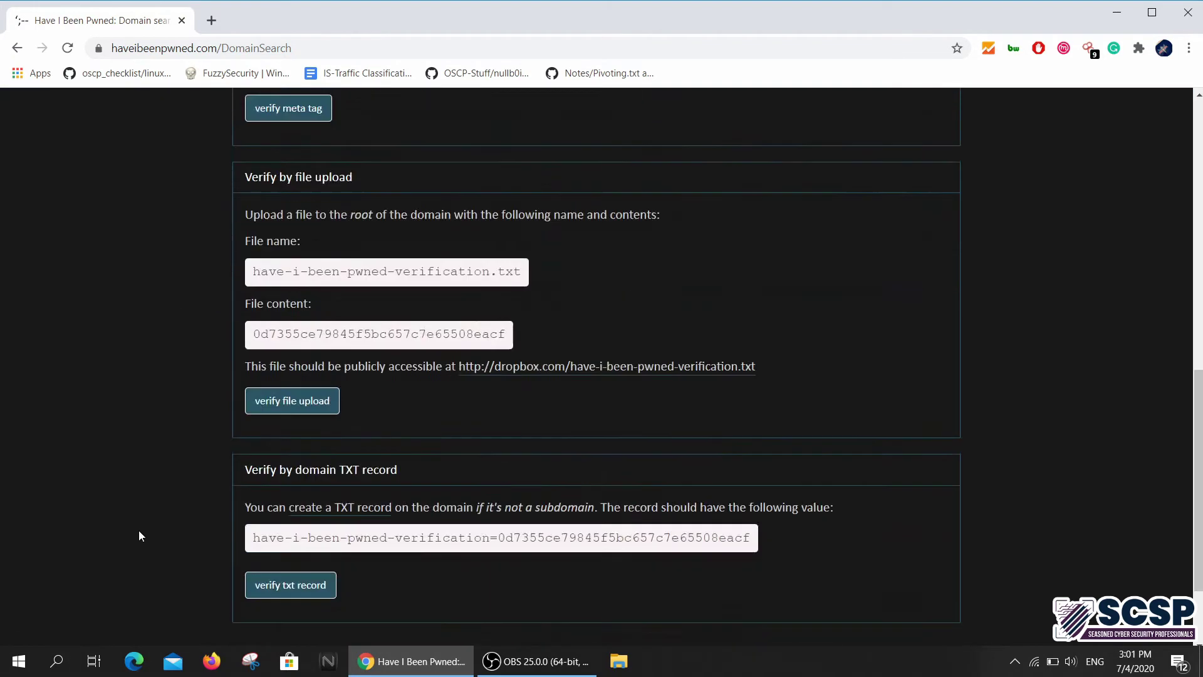
scroll(140, 534, up, 10)
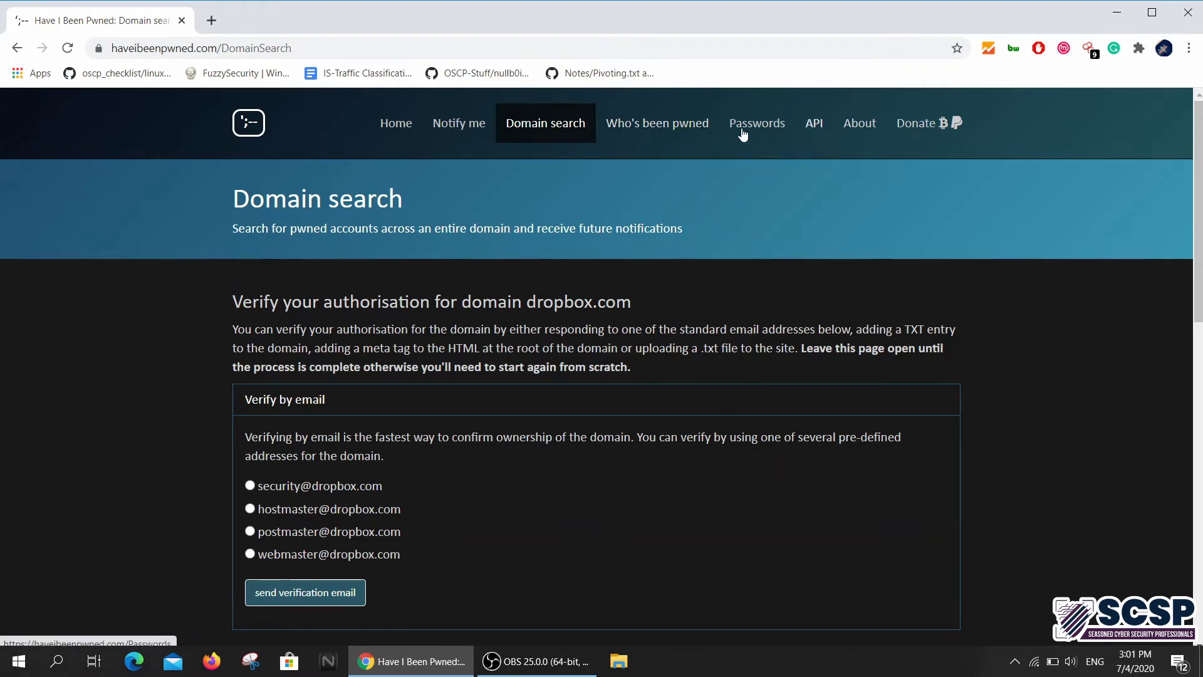
On the Pwned Passwords page, check a short weak password
click(742, 134)
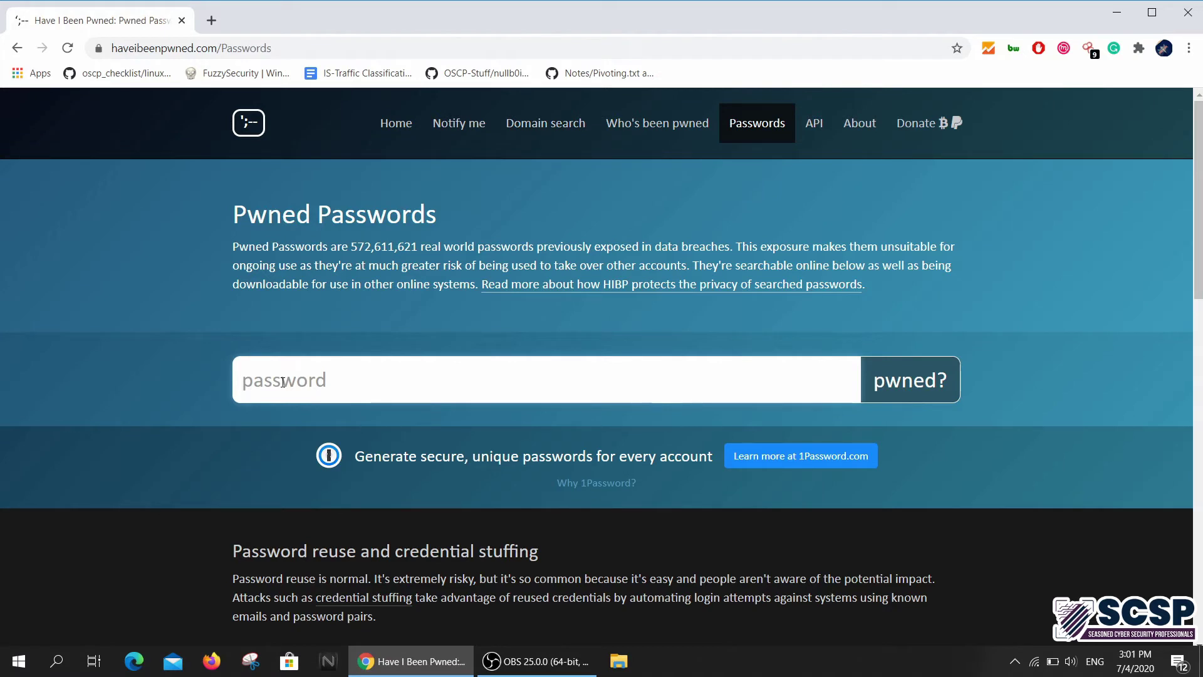
text(pass)
key(BackSpace)
key(BackSpace)
key(BackSpace)
key(BackSpace)
text(pa)
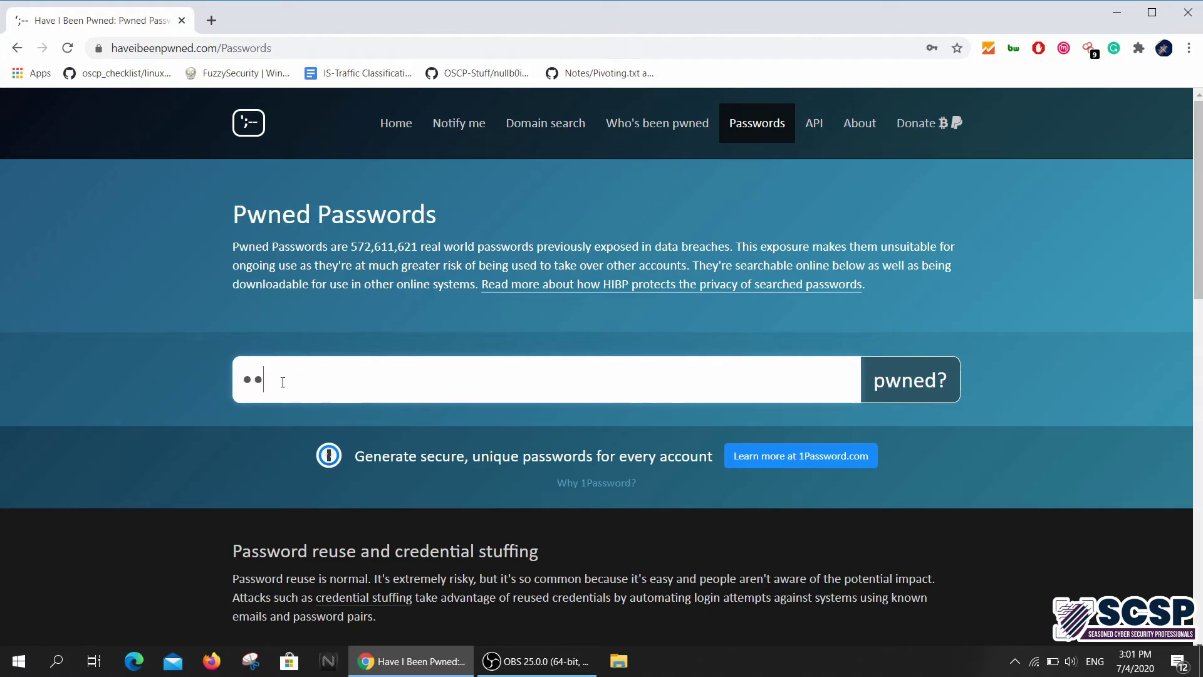
text(ssw)
key(Return)
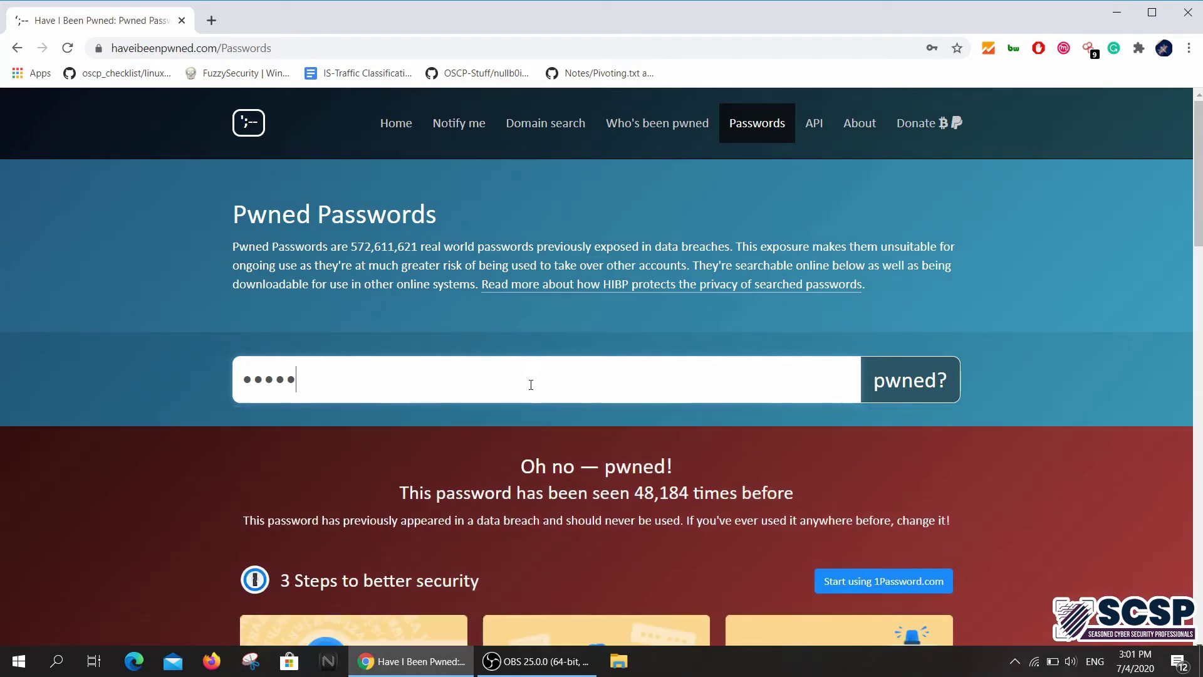
Highlight the 48,184 times-seen count in the pwned result
scroll(641, 266, down, 3)
drag(635, 257, 696, 258)
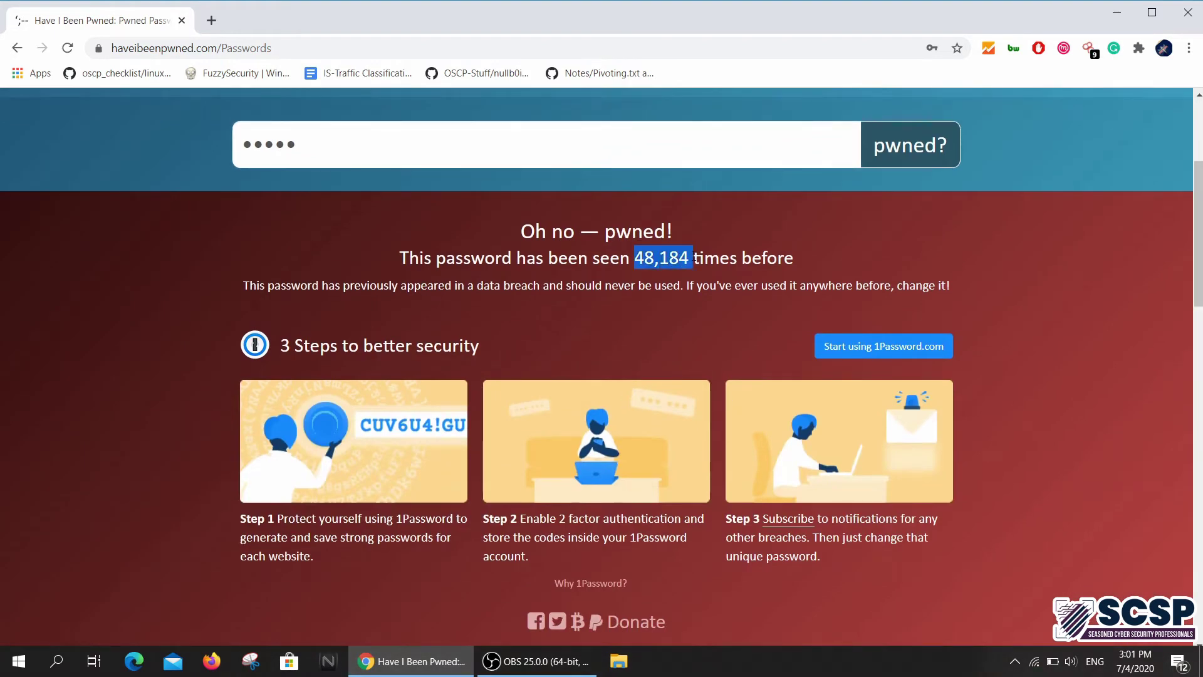
scroll(366, 318, up, 2)
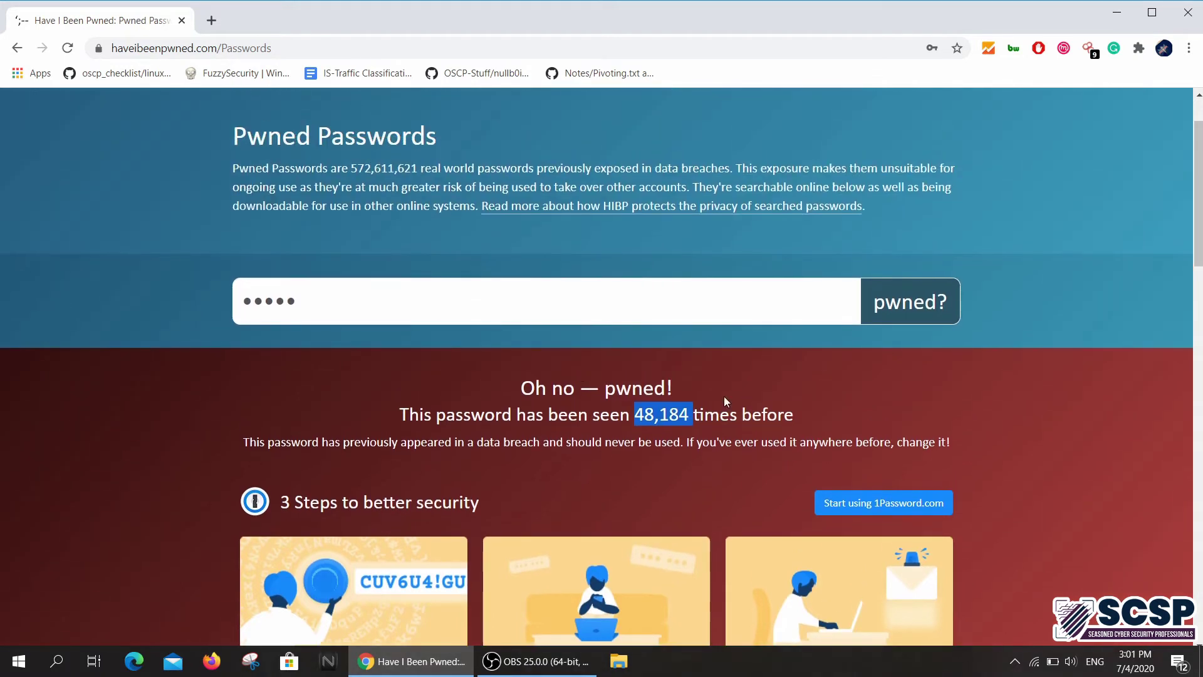
Replace the weak password with a 15-character one and check it
click(330, 296)
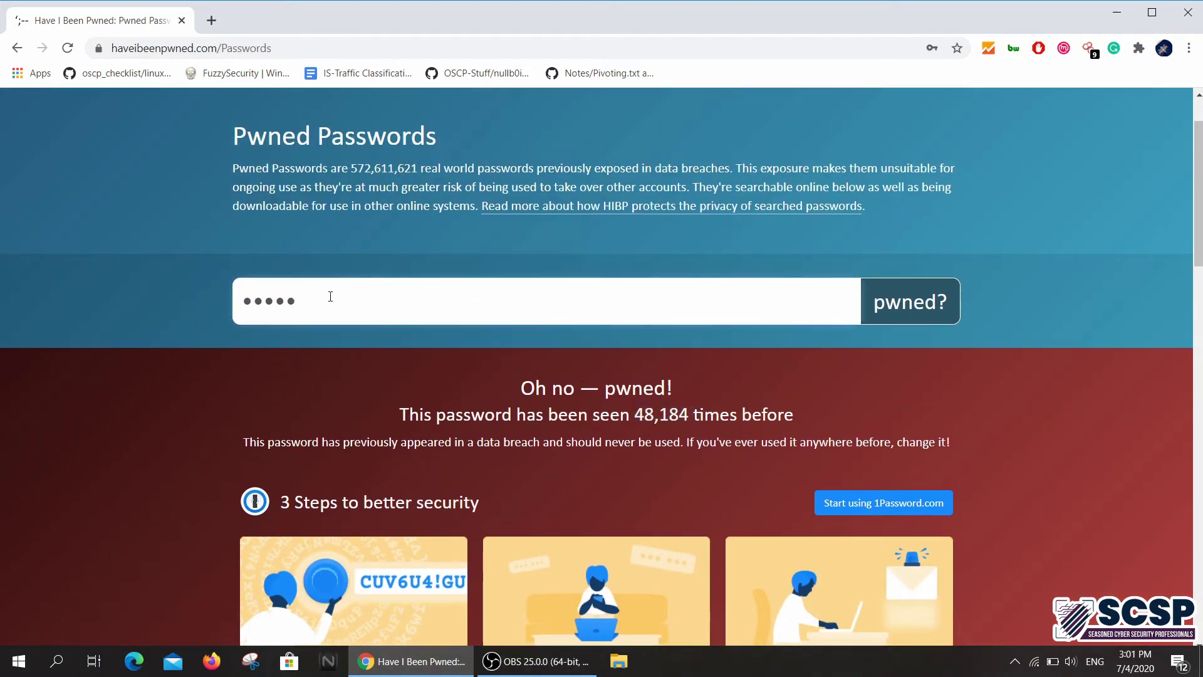
key(BackSpace)
key(BackSpace)
key(BackSpace)
key(BackSpace)
key(BackSpace)
text(•••••••••••••••)
key(Return)
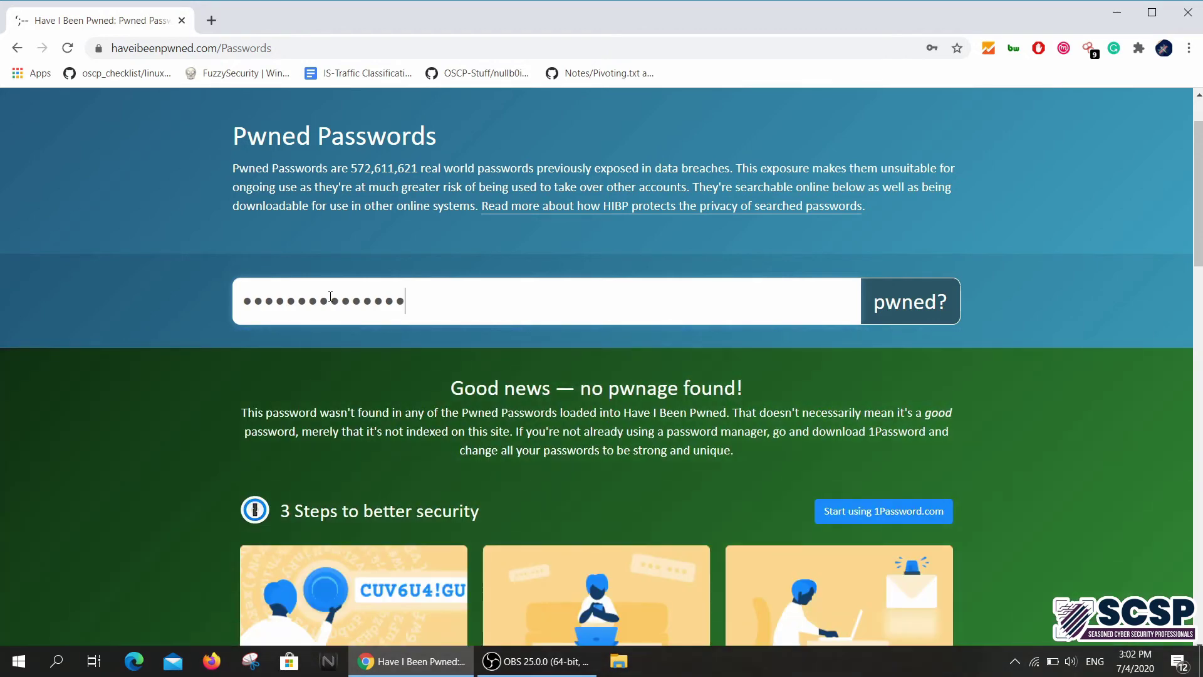
scroll(524, 409, down, 7)
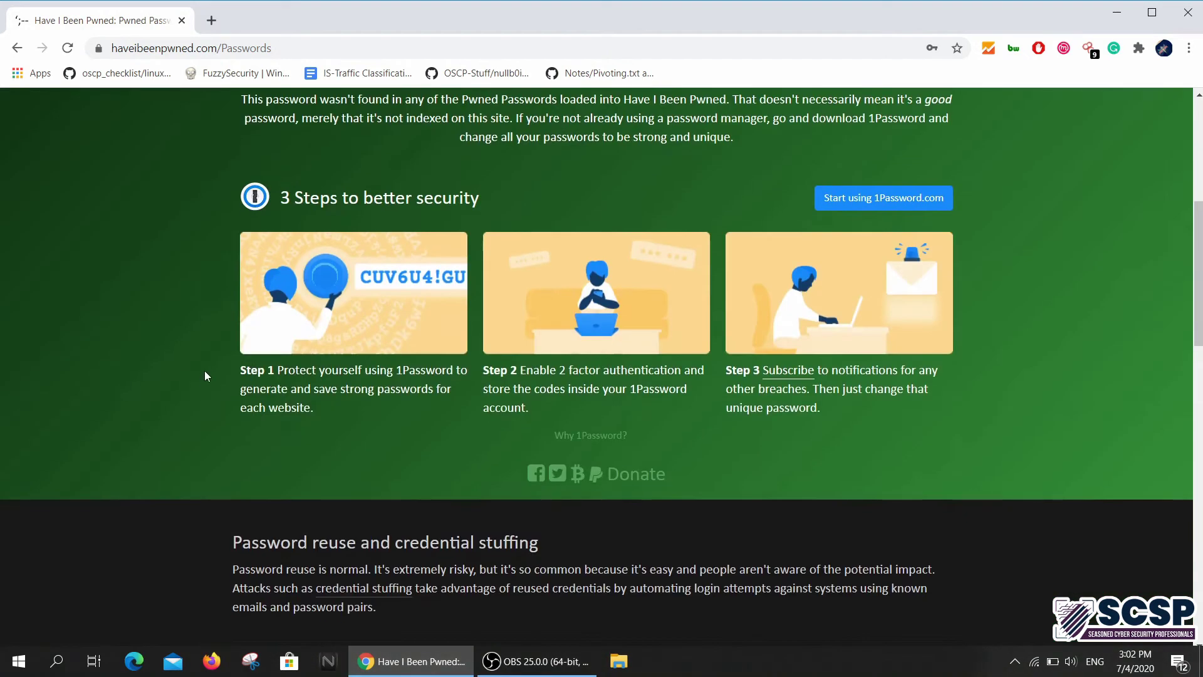
scroll(204, 368, up, 8)
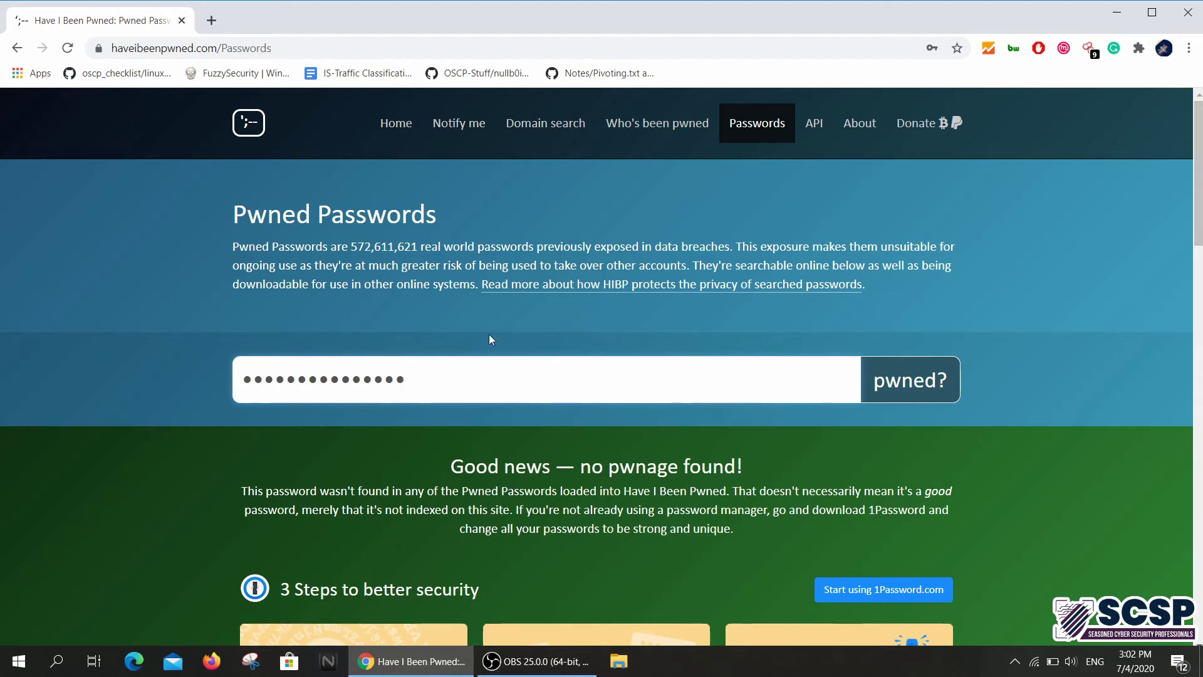
Select the entered password and scroll through the no-pwnage result
drag(420, 391, 243, 385)
scroll(30, 442, down, 6)
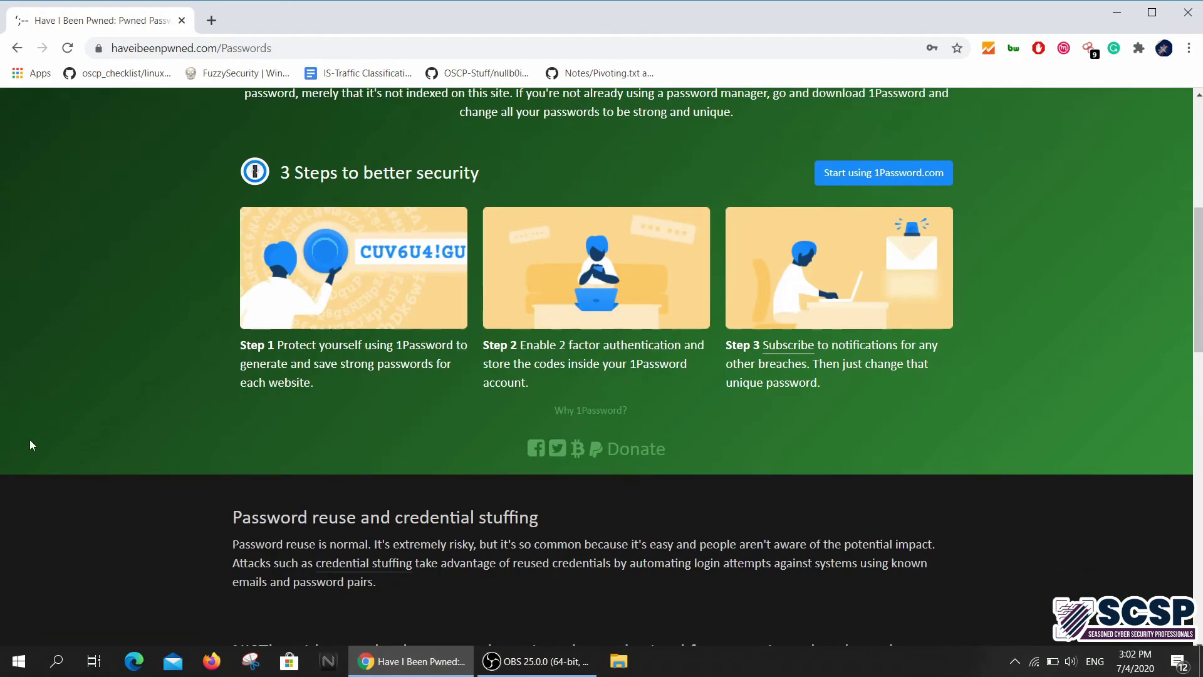
scroll(30, 443, up, 3)
scroll(30, 445, down, 12)
scroll(29, 445, up, 15)
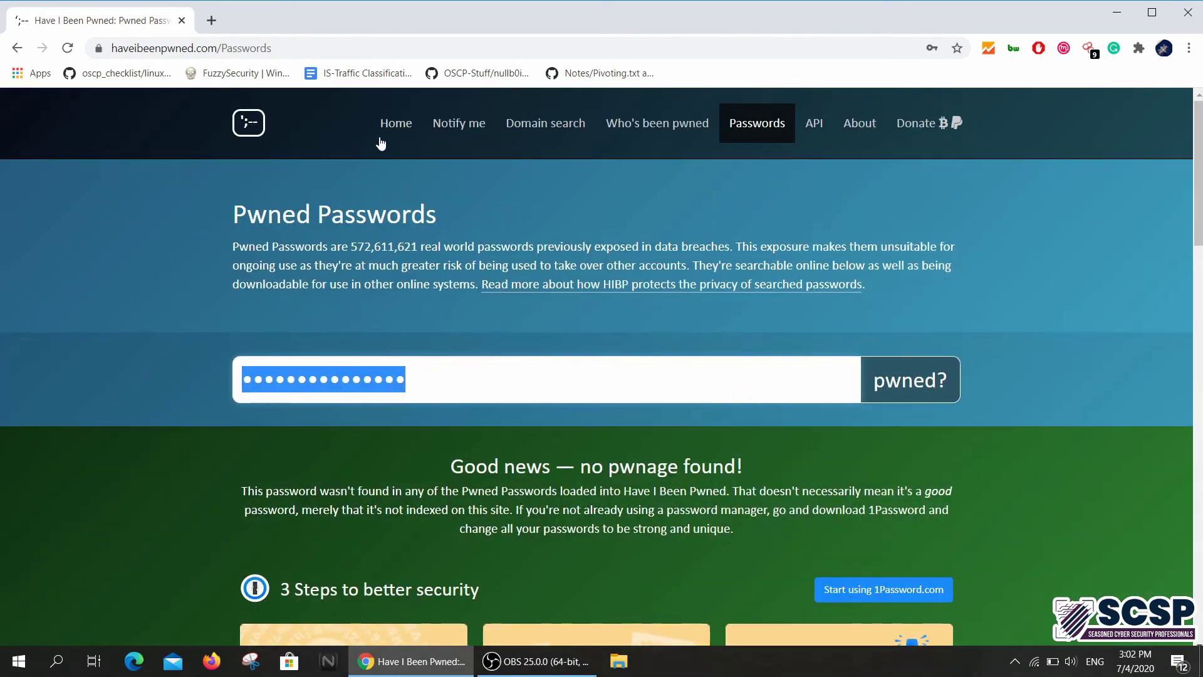
Return to the home page and scroll through its largest and recent breach lists
click(383, 135)
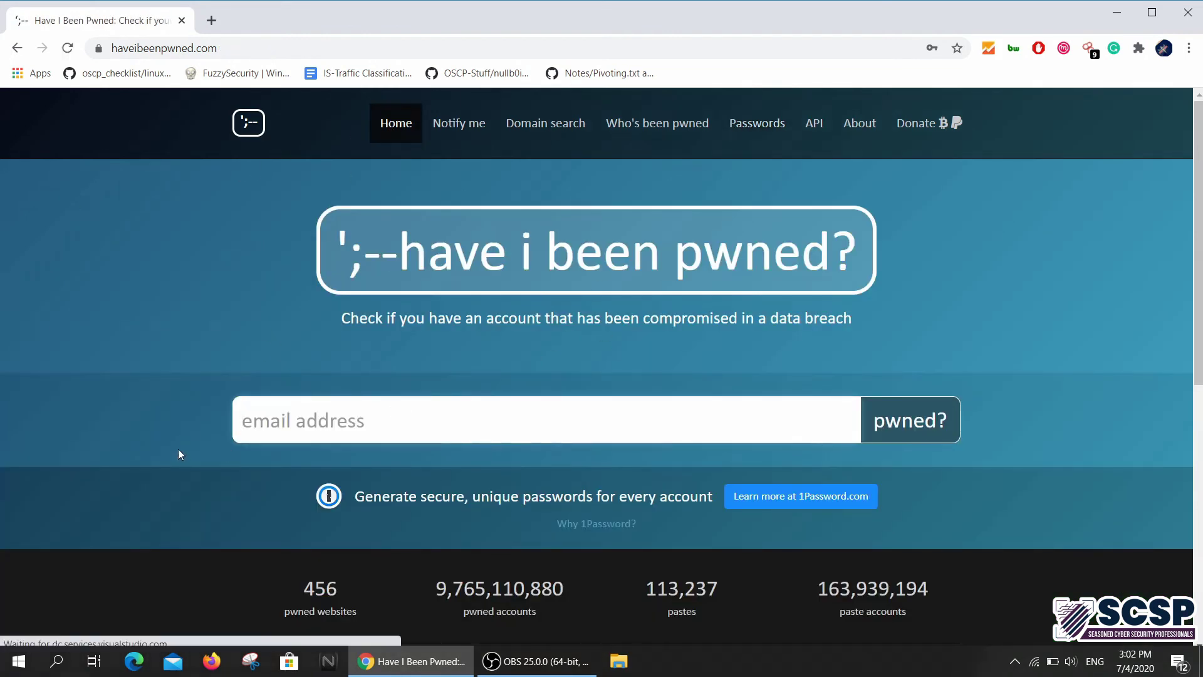
scroll(88, 362, down, 7)
scroll(88, 367, up, 6)
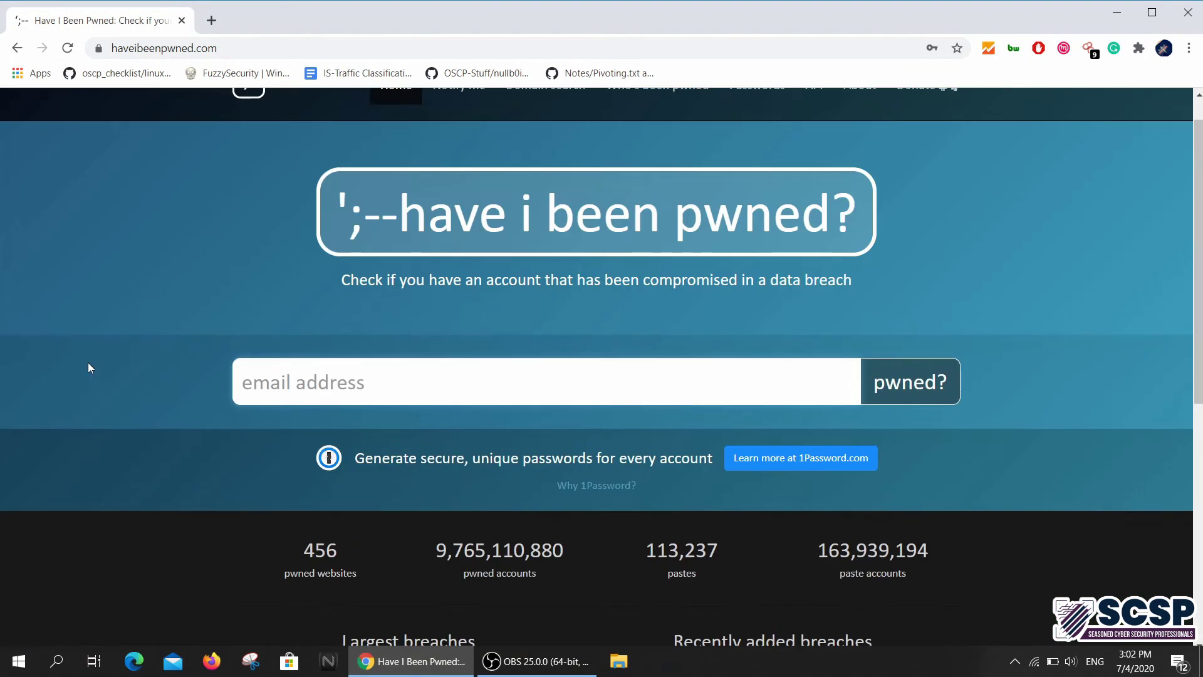
scroll(88, 367, down, 5)
scroll(88, 363, up, 7)
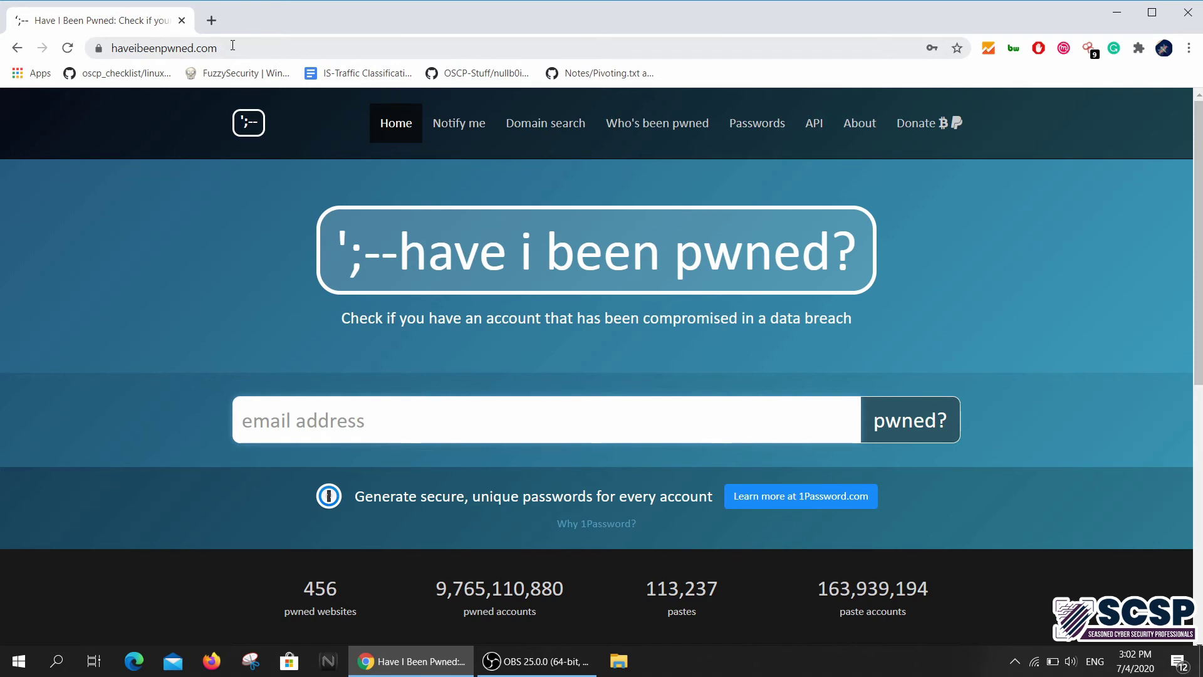
Select the site's web address, review the home page, then move focus off Chrome
click(232, 45)
mouse_move(814, 129)
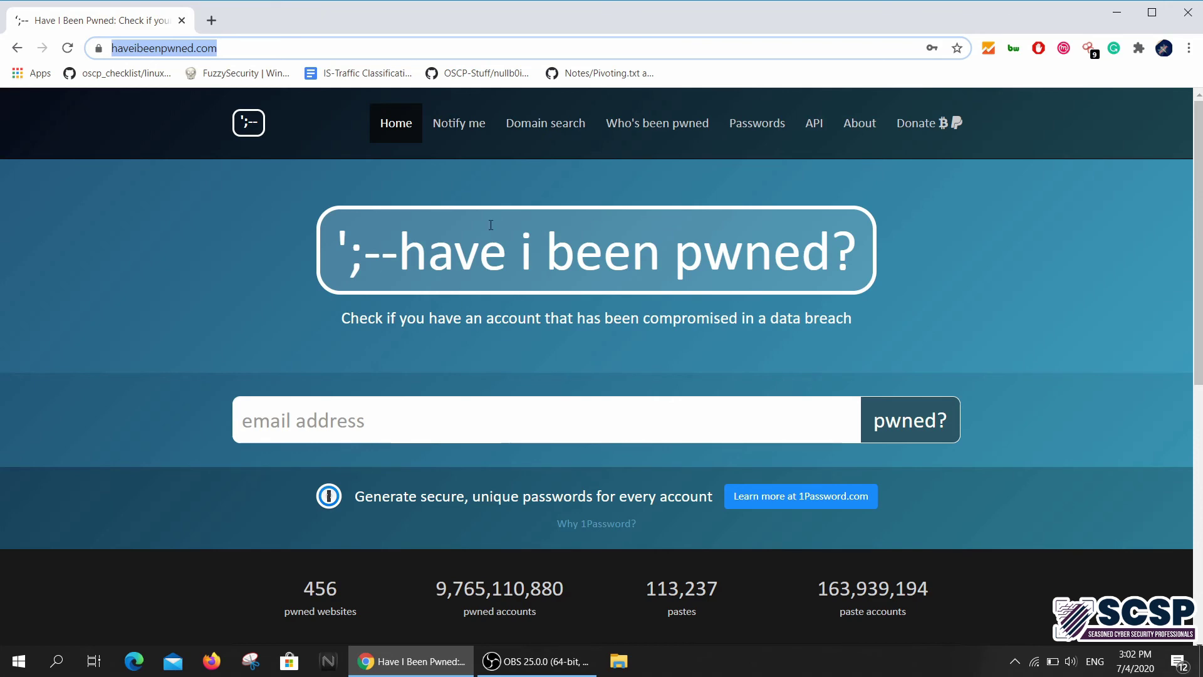
scroll(65, 264, down, 6)
scroll(65, 265, up, 6)
scroll(6, 340, down, 7)
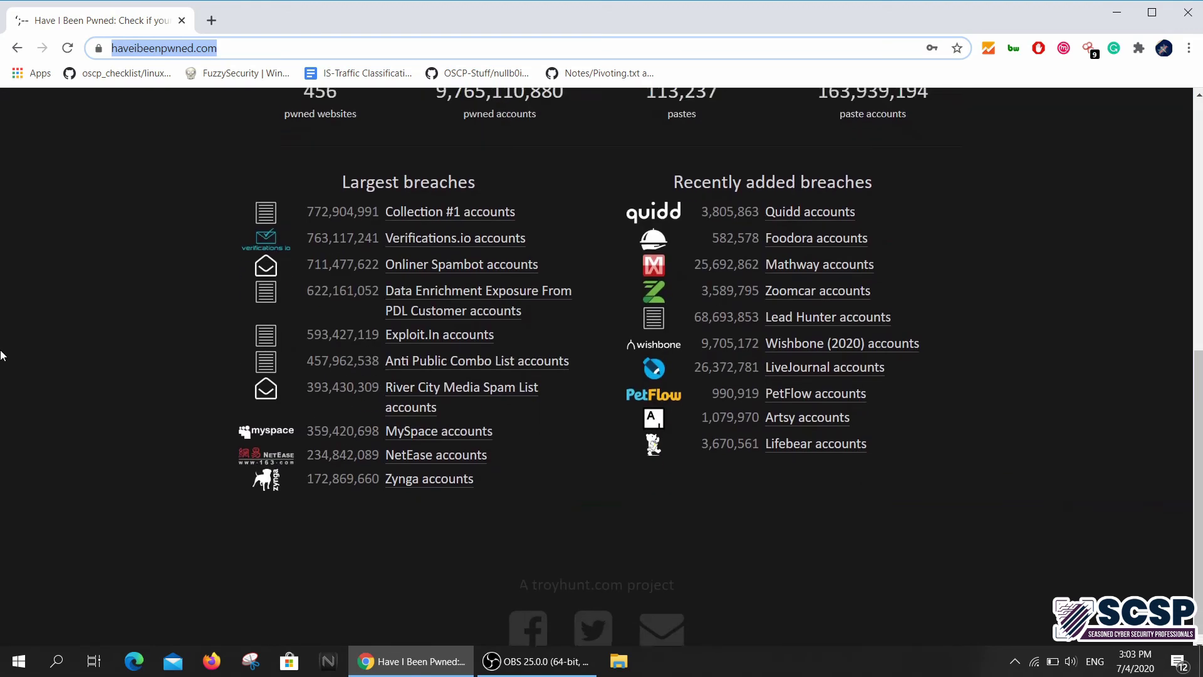
scroll(3, 351, up, 7)
scroll(2, 356, down, 6)
scroll(2, 351, up, 6)
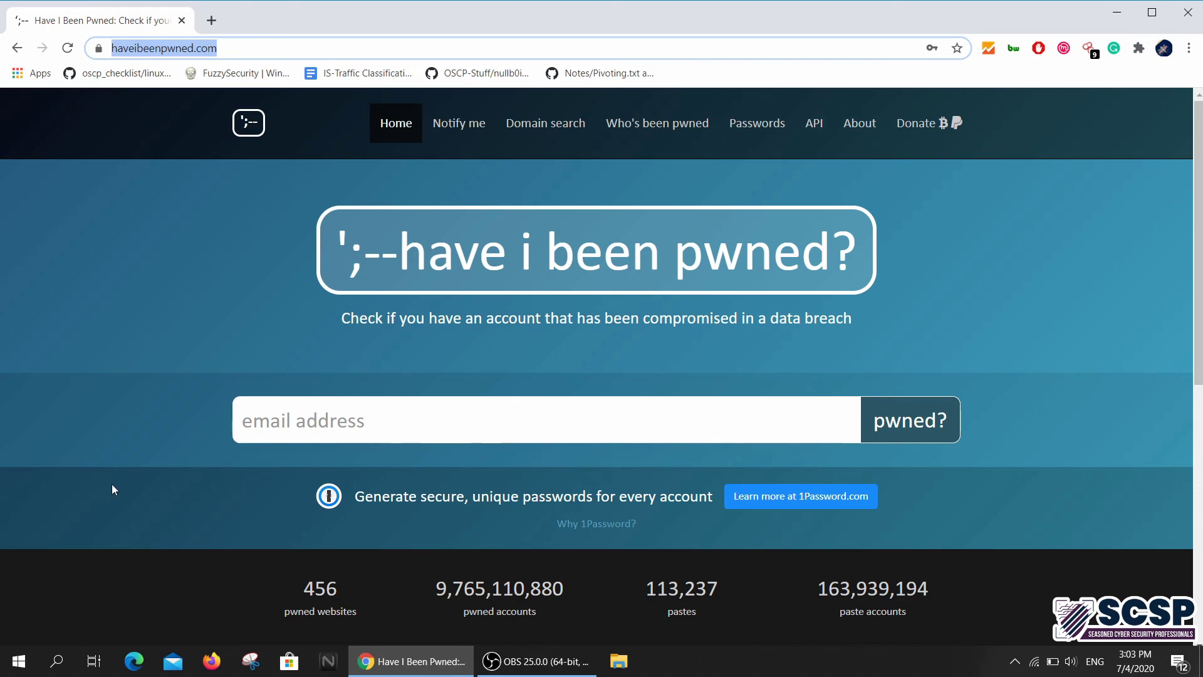
scroll(111, 484, down, 6)
scroll(112, 486, up, 5)
scroll(112, 486, down, 6)
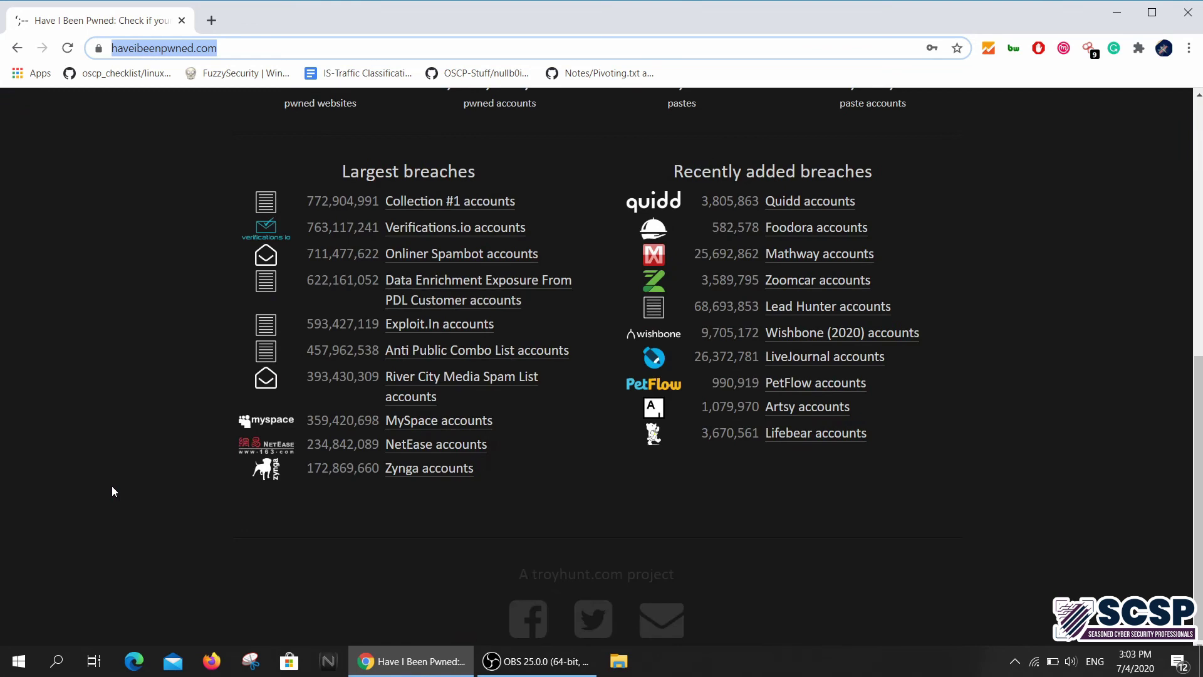
scroll(112, 486, up, 7)
click(793, 673)
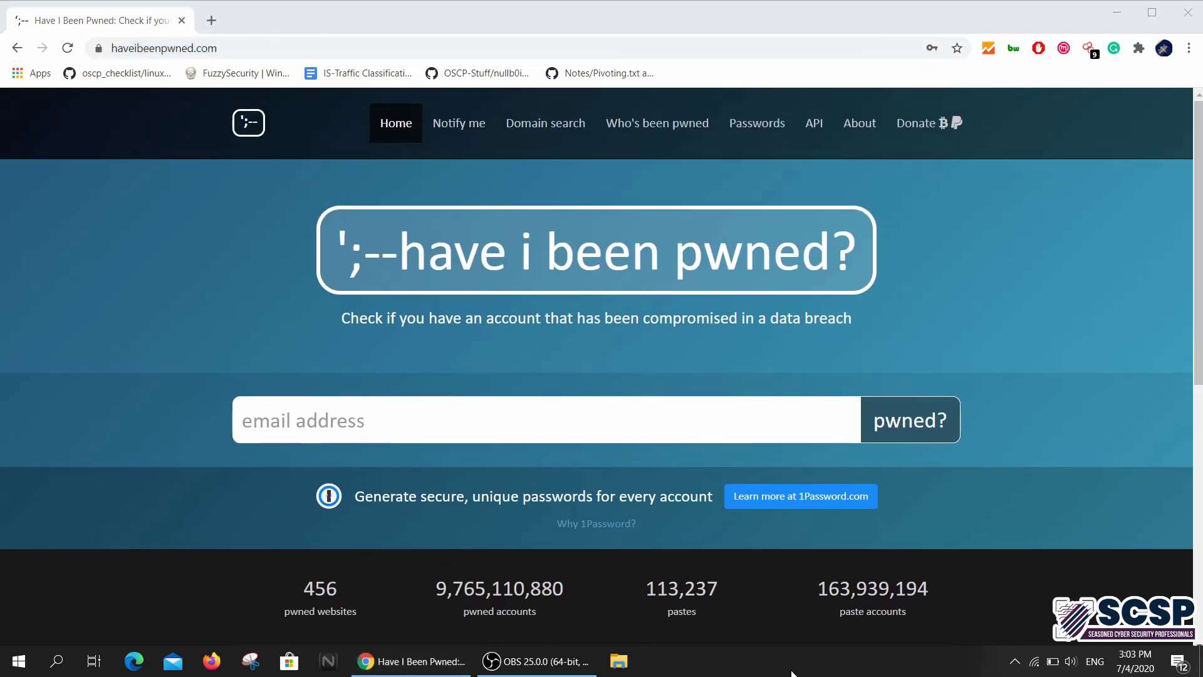